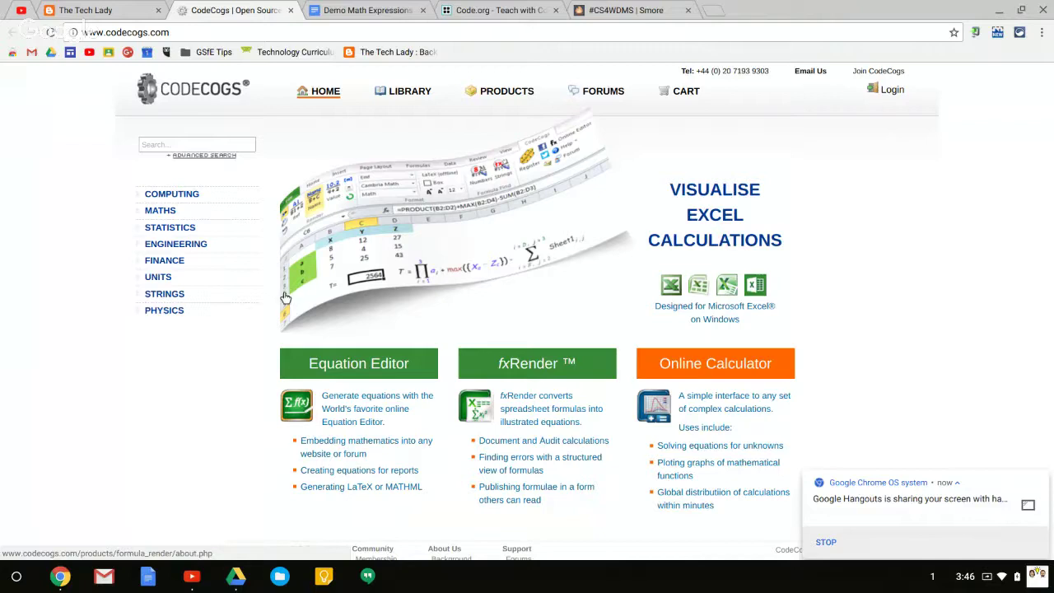
# Open the CodeCogs Equation Editor page, launch the standalone editor, and move its window clear of the browser tabs.
pyautogui.click(370, 368)
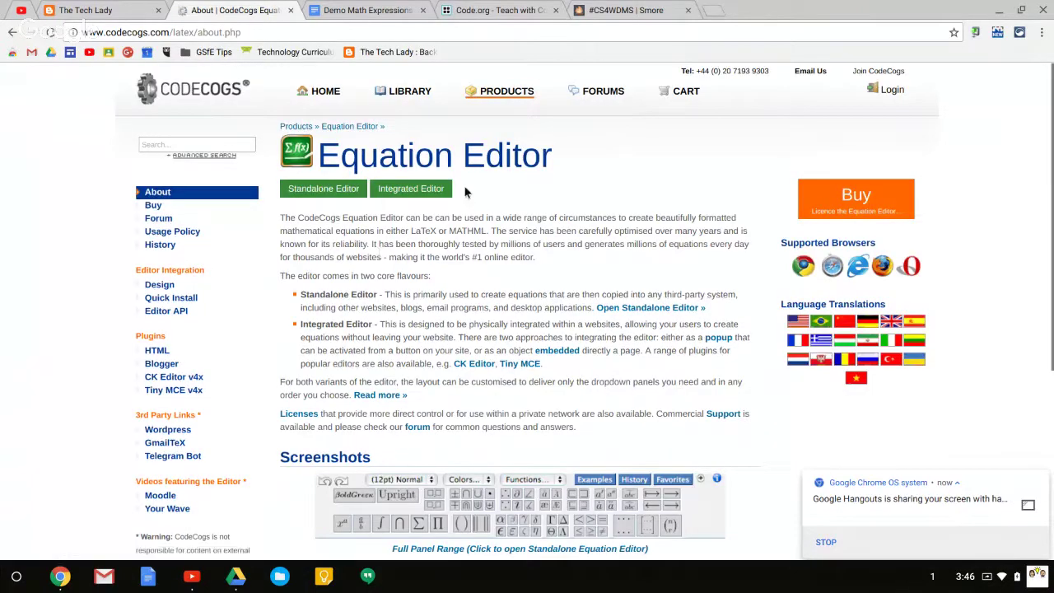
pyautogui.scroll(-3, 456, 328)
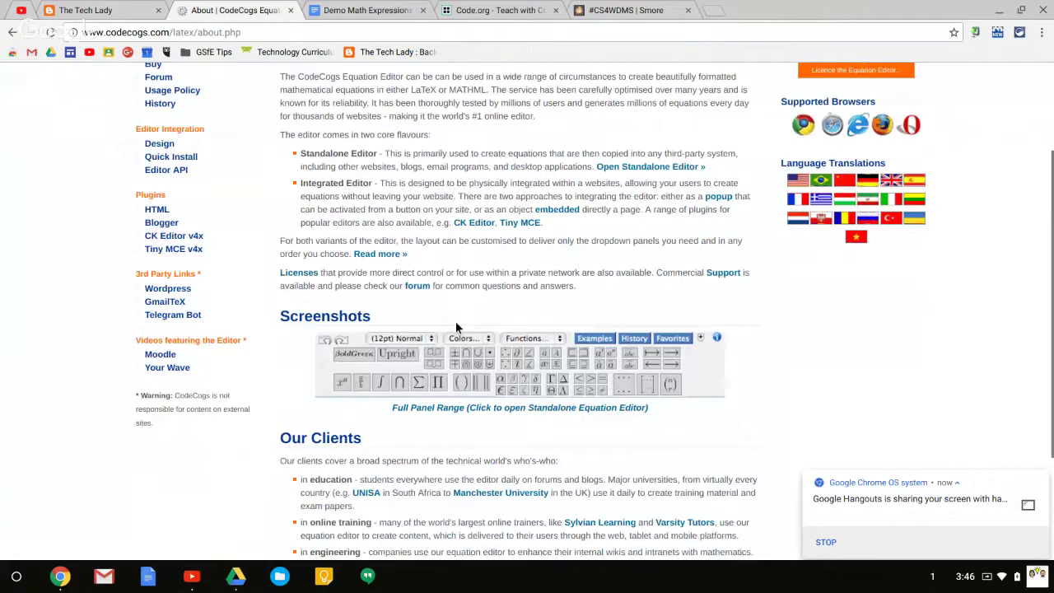
pyautogui.scroll(-2, 456, 327)
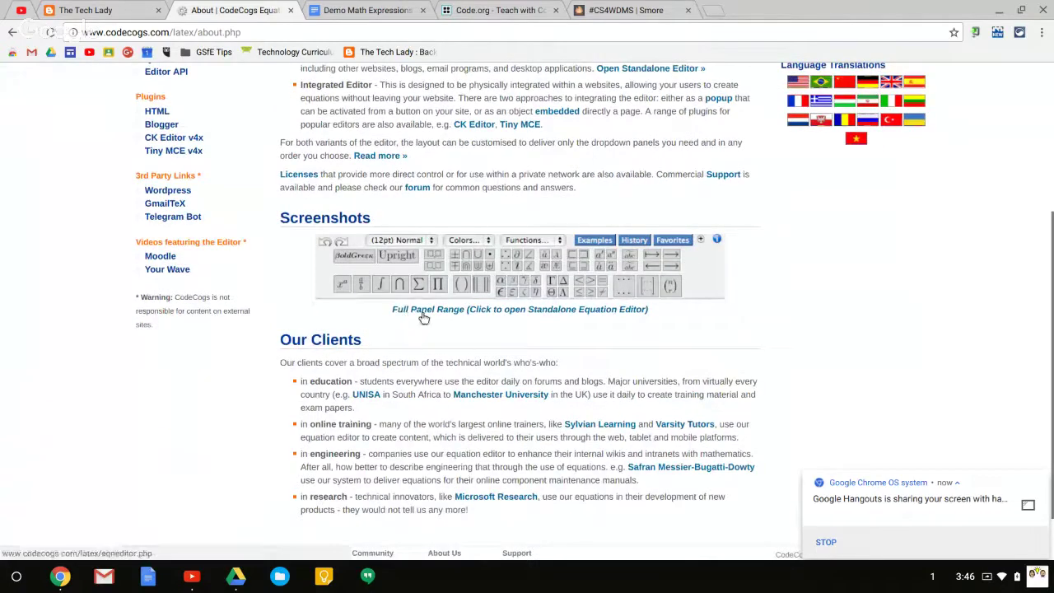
pyautogui.click(423, 317)
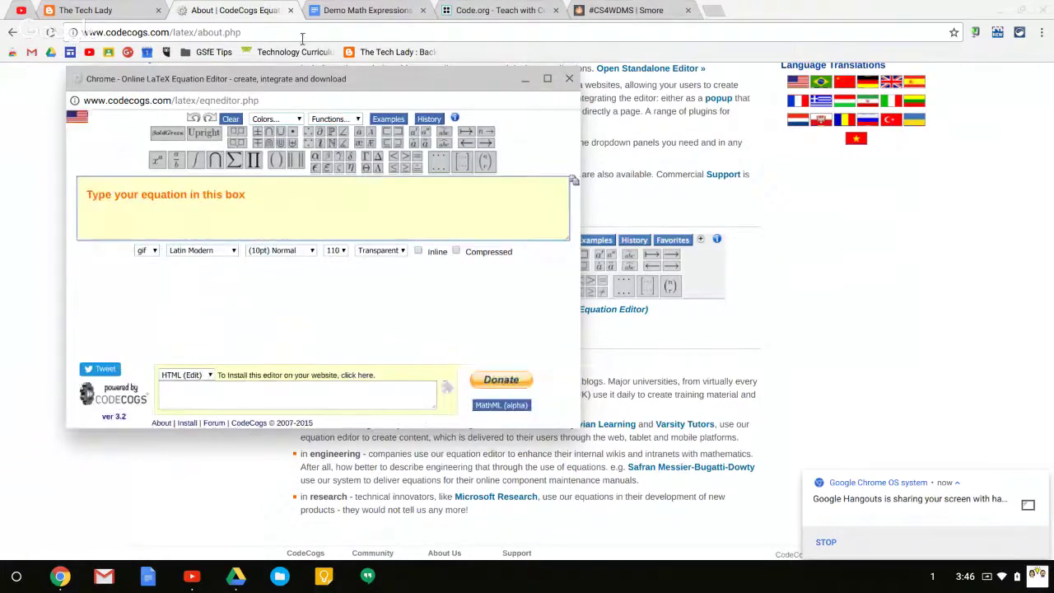
pyautogui.moveTo(315, 81); pyautogui.dragTo(734, 64)
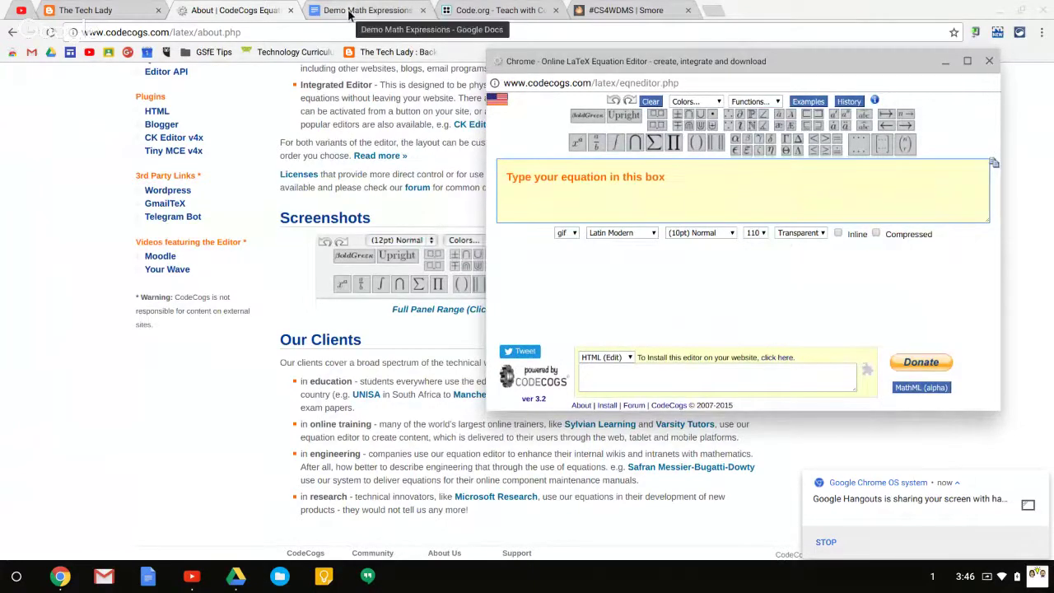
# Open Google Drive in a new tab and open the Demo of Forms form from the TST Demo Resources folder.
pyautogui.click(349, 11)
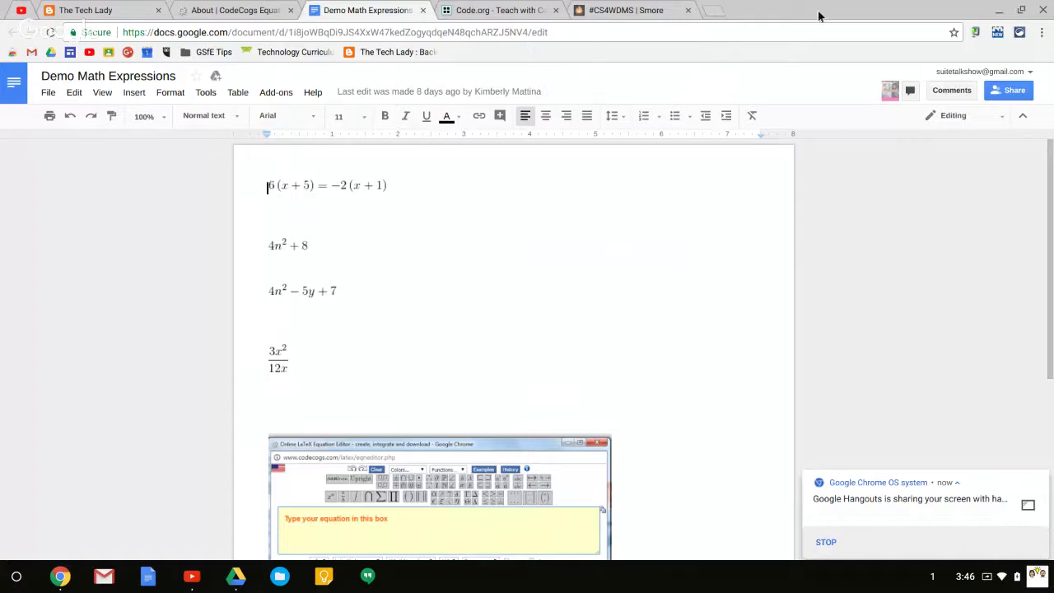
pyautogui.click(715, 10)
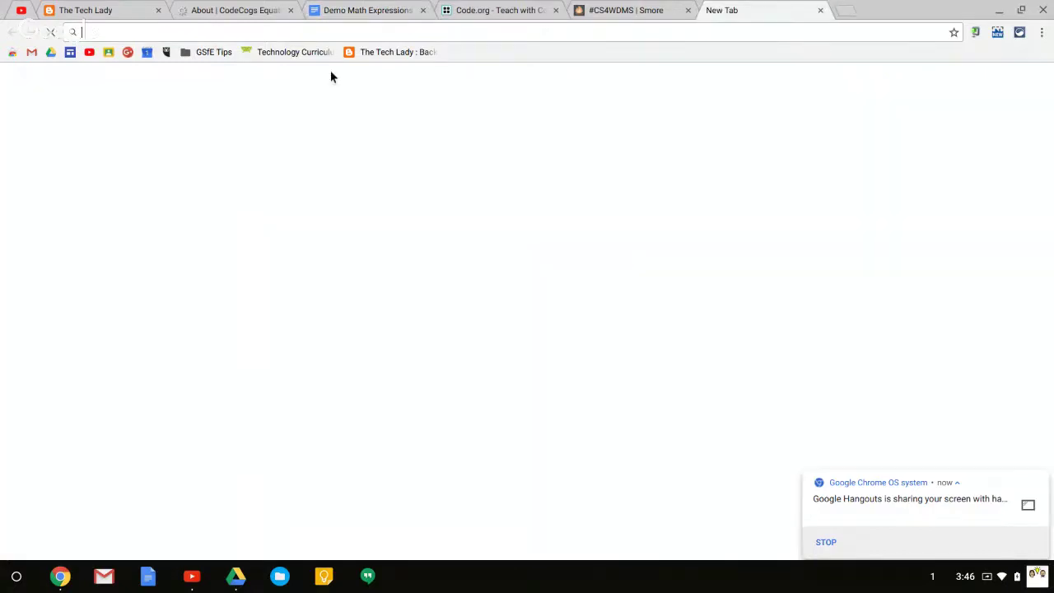
pyautogui.click(51, 51)
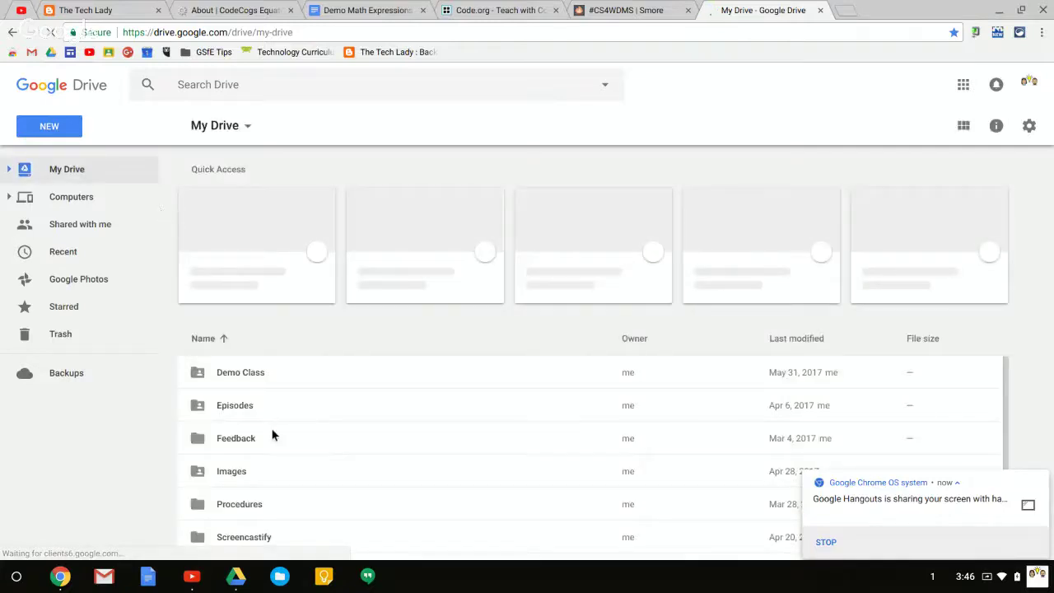
pyautogui.scroll(-1, 264, 430)
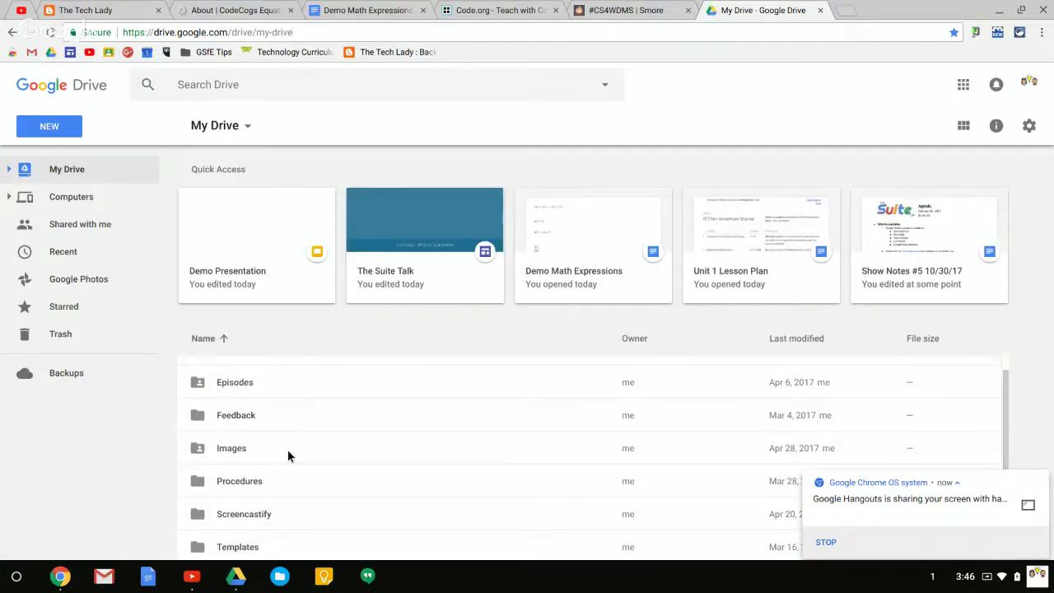
pyautogui.scroll(-1, 290, 452)
pyautogui.scroll(-1, 295, 462)
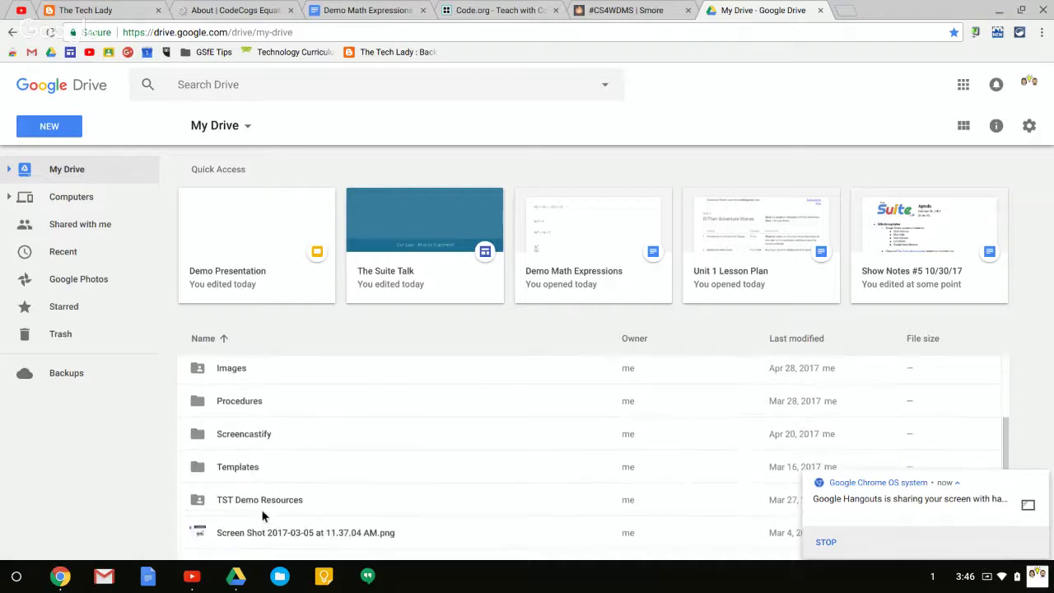
pyautogui.click(263, 500)
pyautogui.scroll(-1, 267, 494)
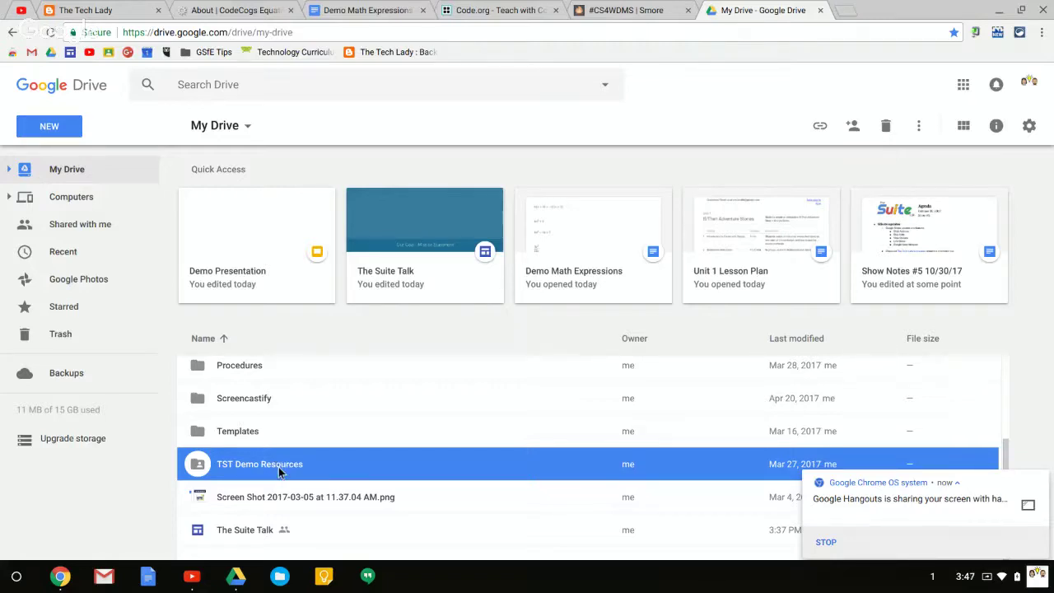
pyautogui.doubleClick(280, 467)
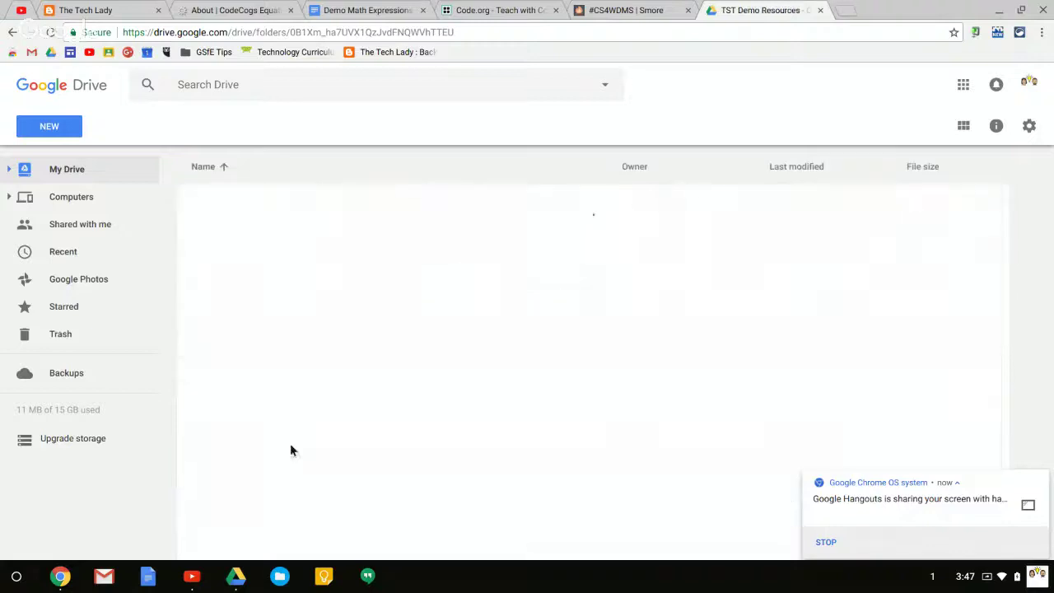
pyautogui.click(251, 239)
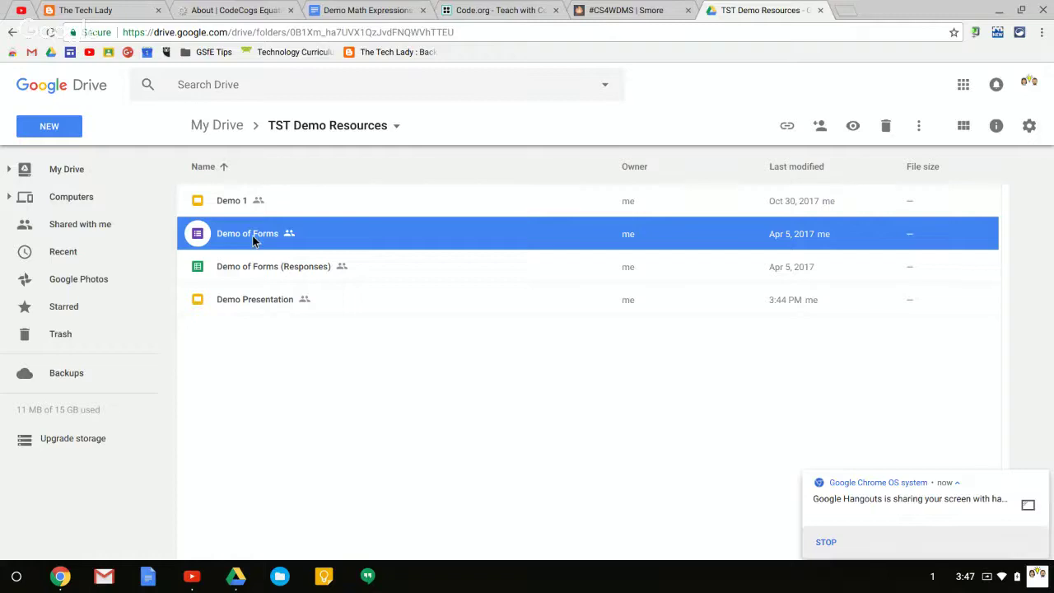
pyautogui.doubleClick(253, 238)
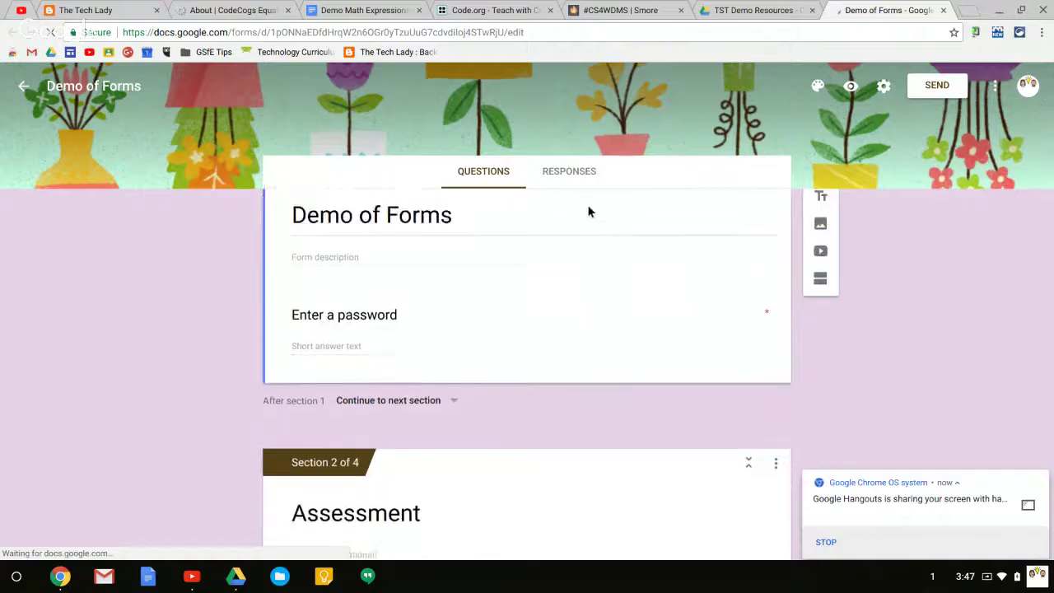
# Look through the form's sections and questions, from the first section to the image section and back to Assessment.
pyautogui.scroll(-3, 643, 240)
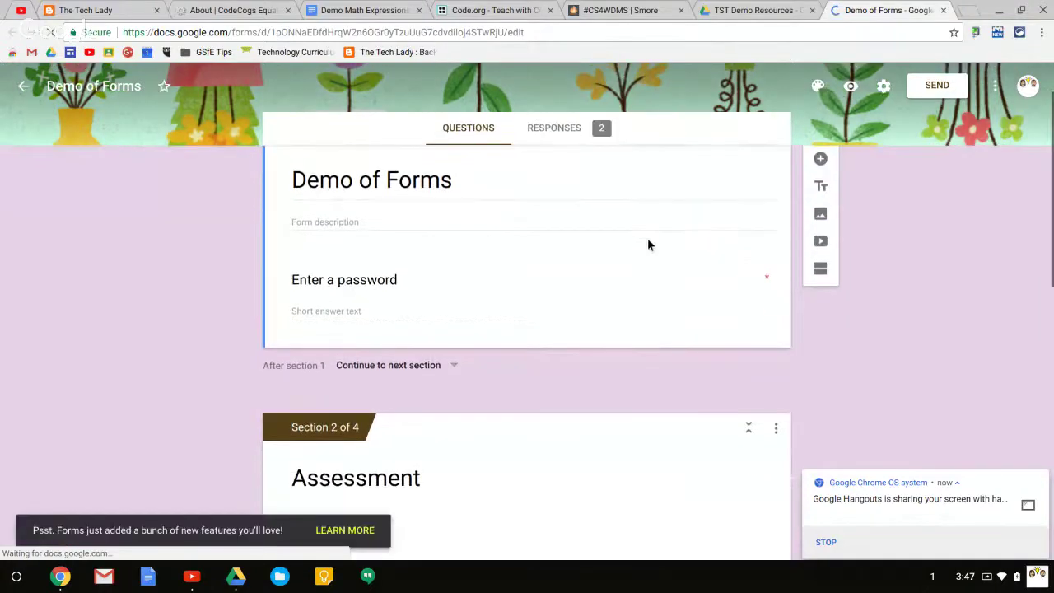
pyautogui.scroll(-3, 635, 250)
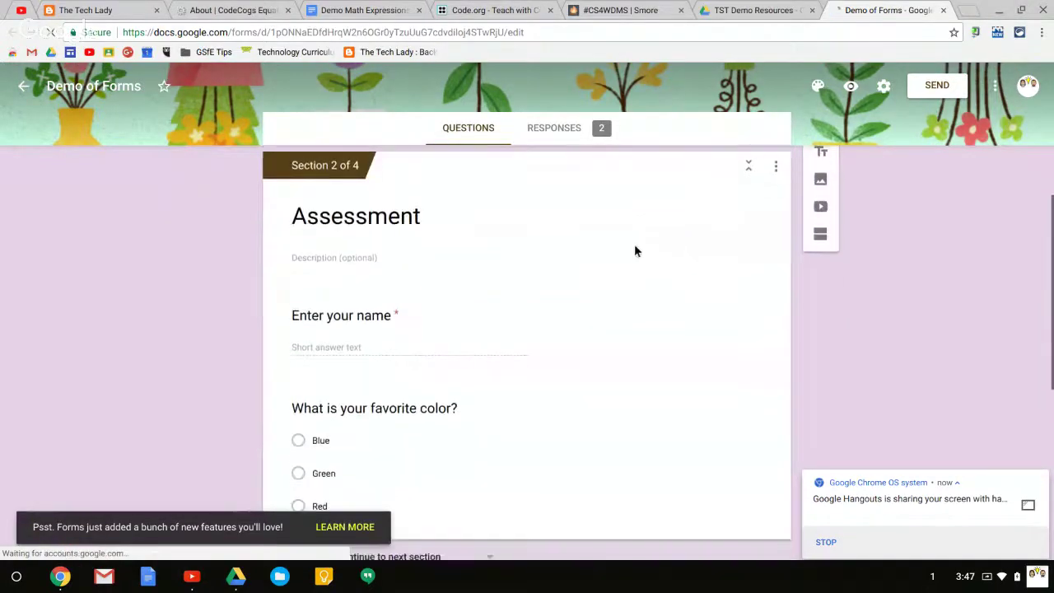
pyautogui.scroll(-4, 634, 251)
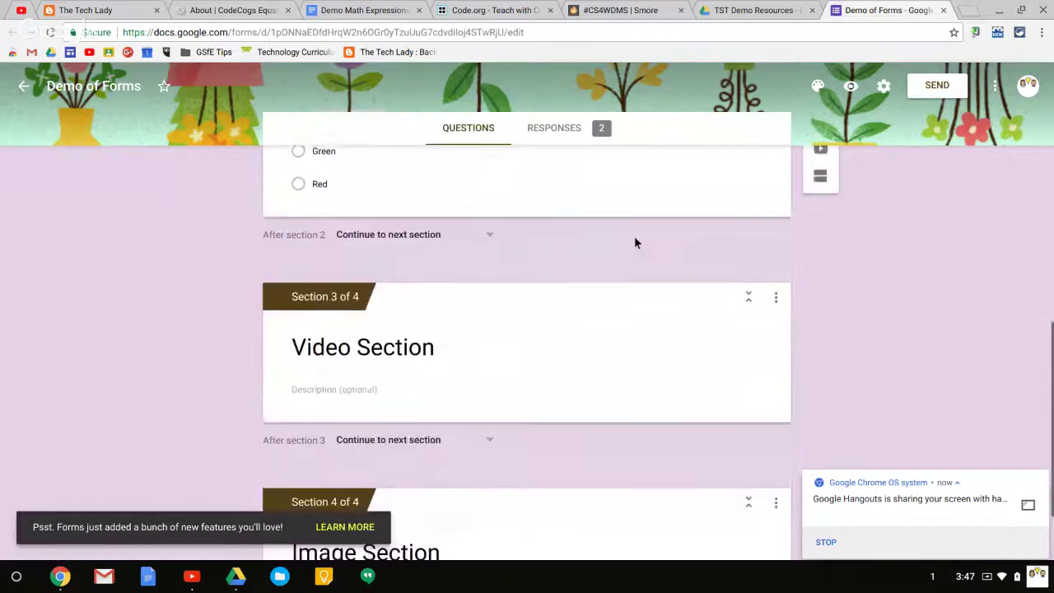
pyautogui.scroll(3, 637, 268)
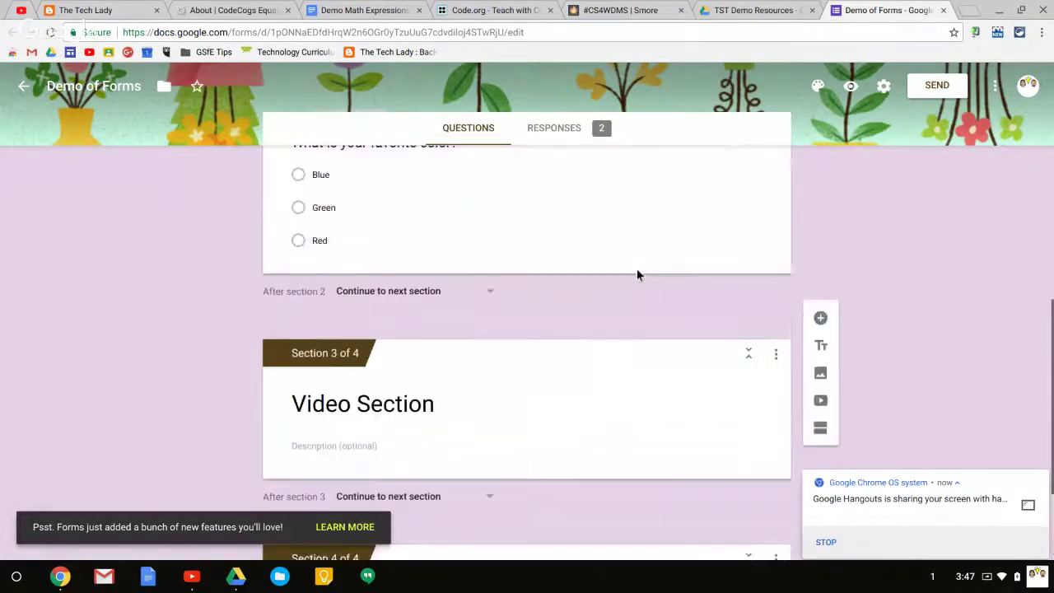
pyautogui.scroll(-2, 647, 263)
pyautogui.scroll(2, 642, 249)
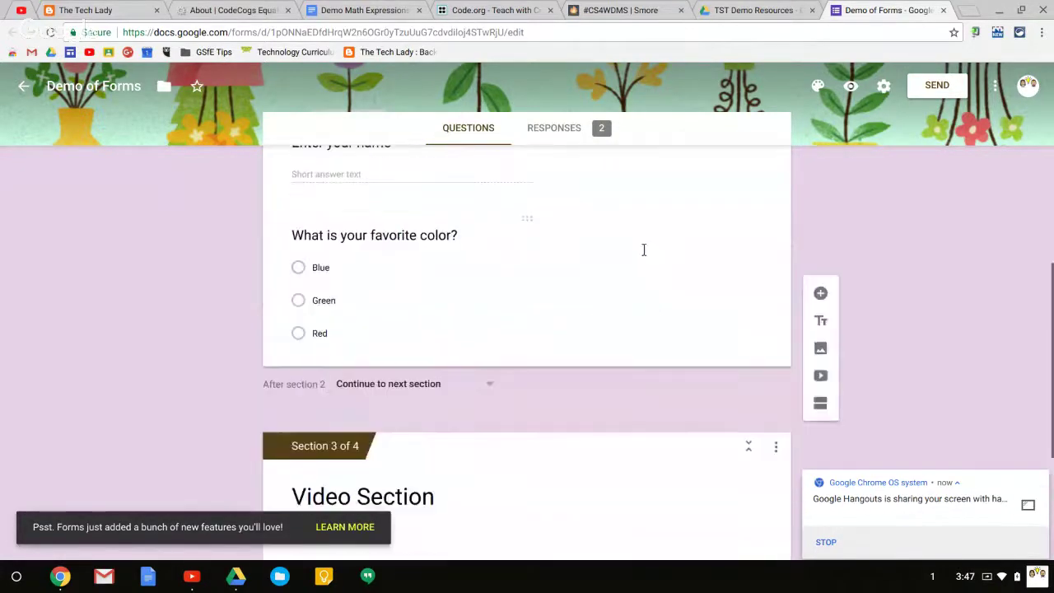
pyautogui.scroll(2, 643, 253)
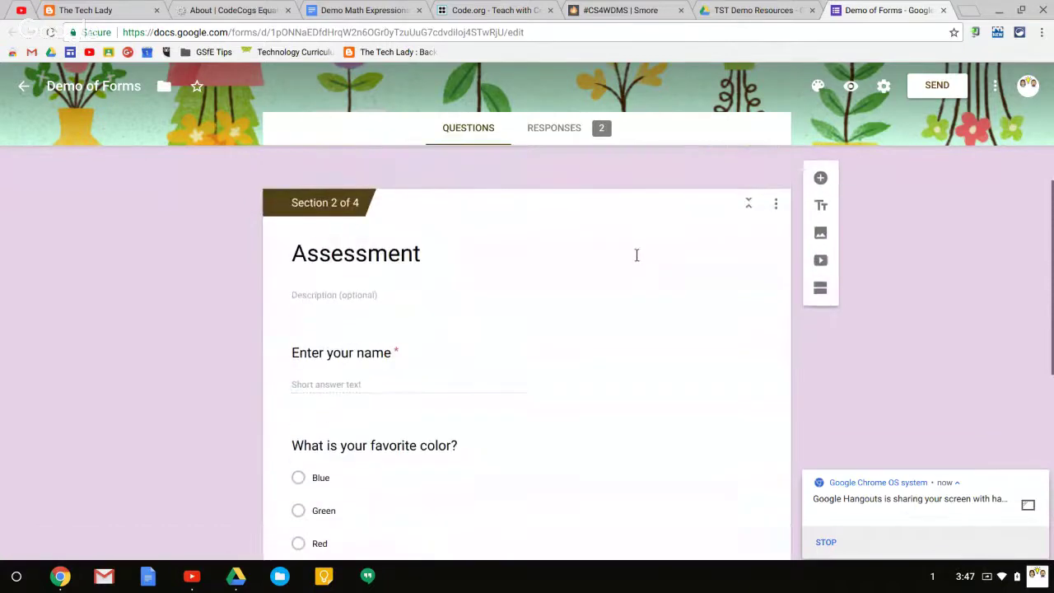
pyautogui.scroll(-1, 530, 362)
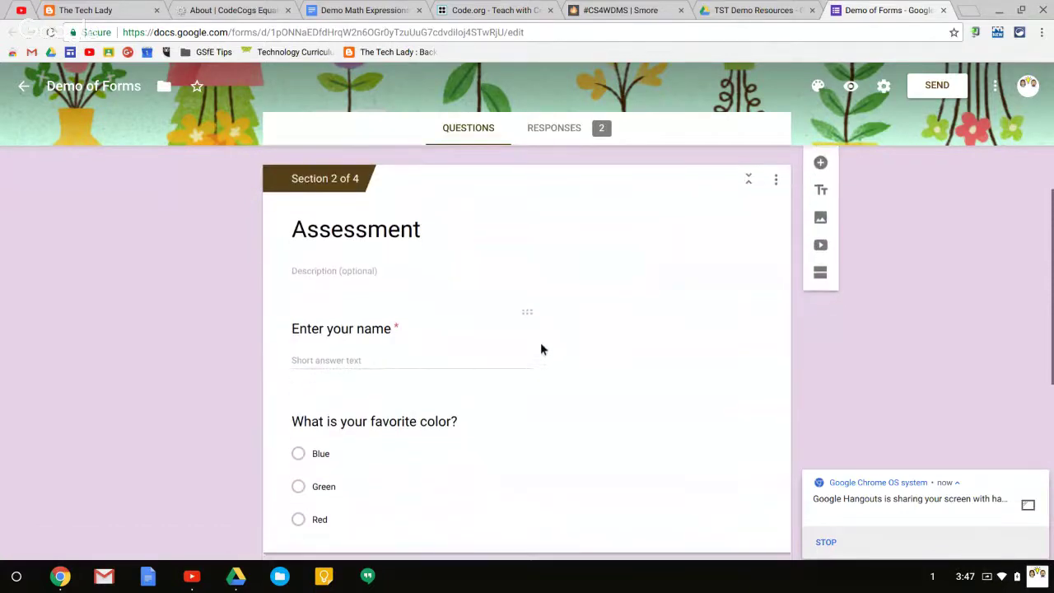
# Add a question to the form's first section with the text "Answer the mathematical question.".
pyautogui.scroll(1, 541, 348)
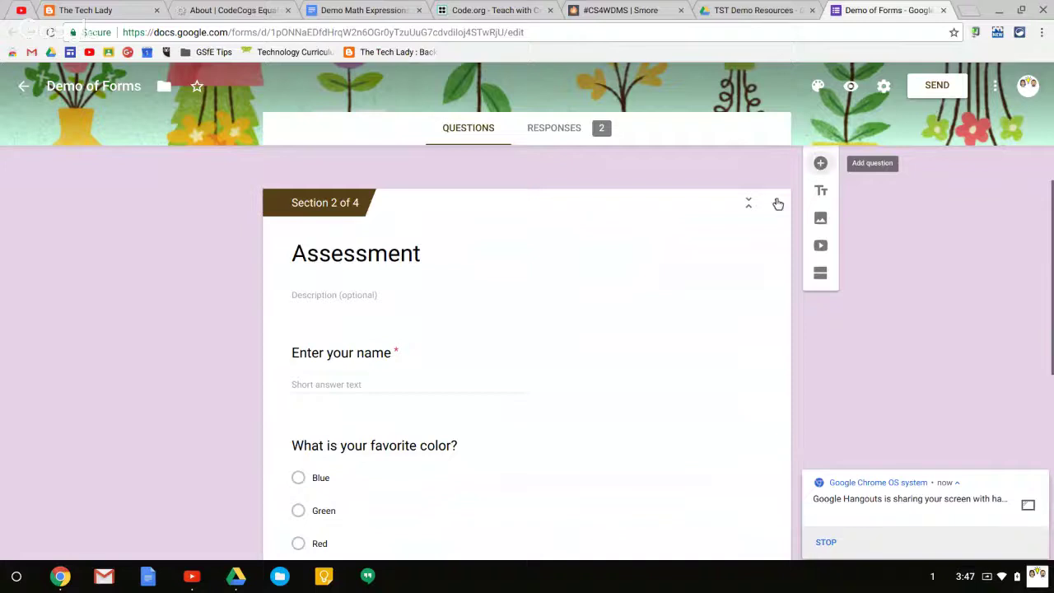
pyautogui.scroll(2, 553, 315)
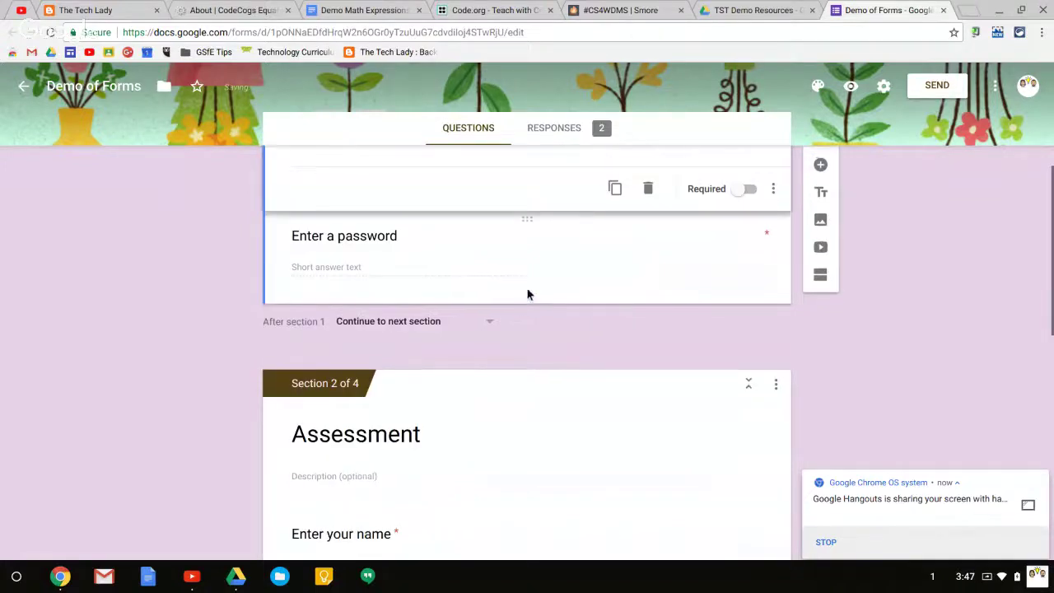
pyautogui.scroll(1, 529, 292)
pyautogui.scroll(2, 536, 283)
pyautogui.click(354, 249)
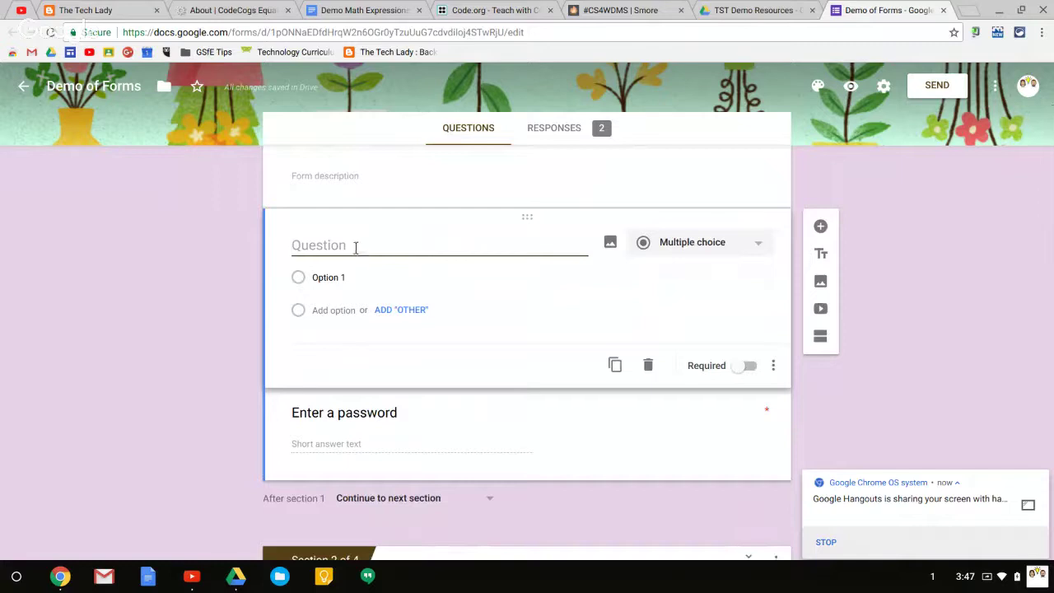
pyautogui.write('Answer the')
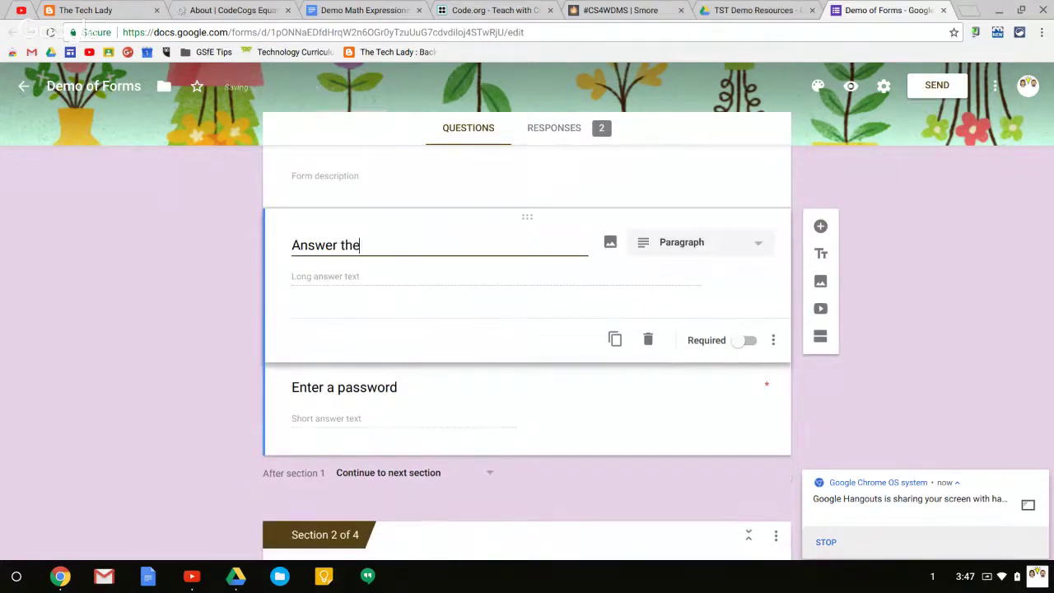
pyautogui.write(' mathematical')
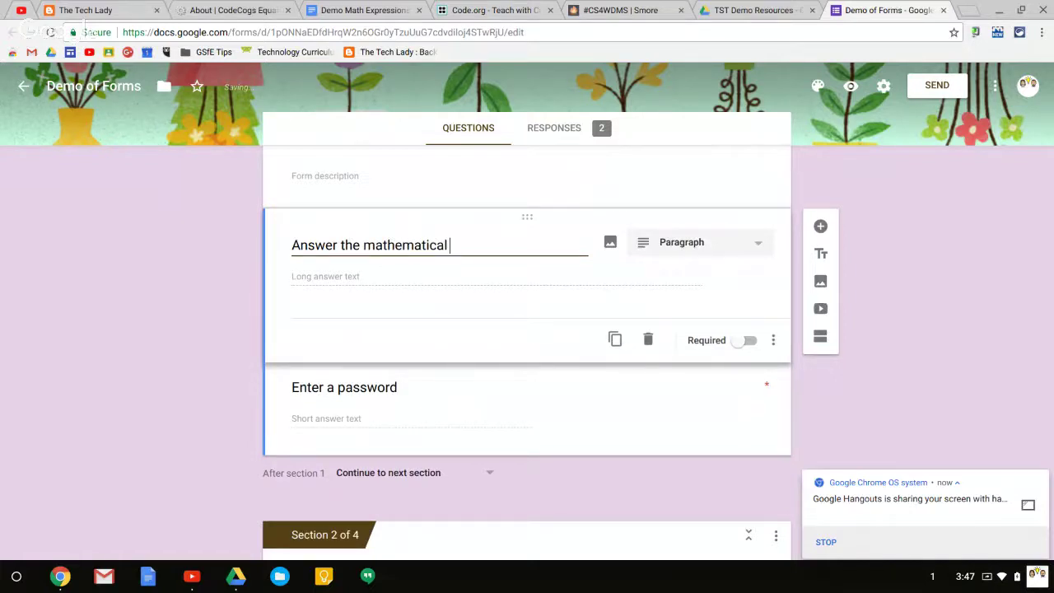
pyautogui.write(' question.')
# Set the new question's type to Multiple choice and open the image insertion dialog for Option 1.
pyautogui.click(738, 251)
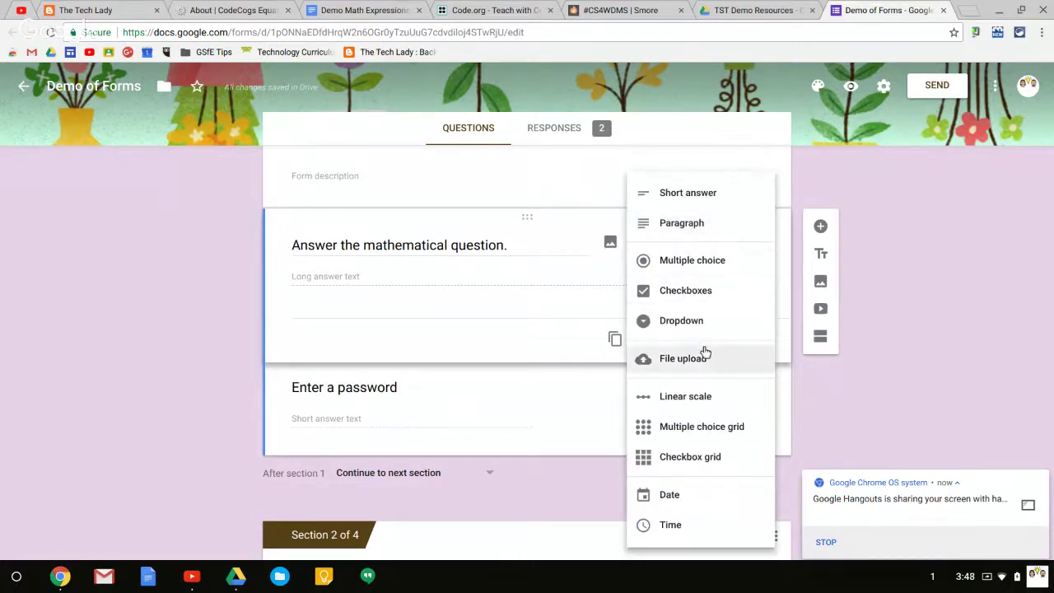
pyautogui.click(706, 268)
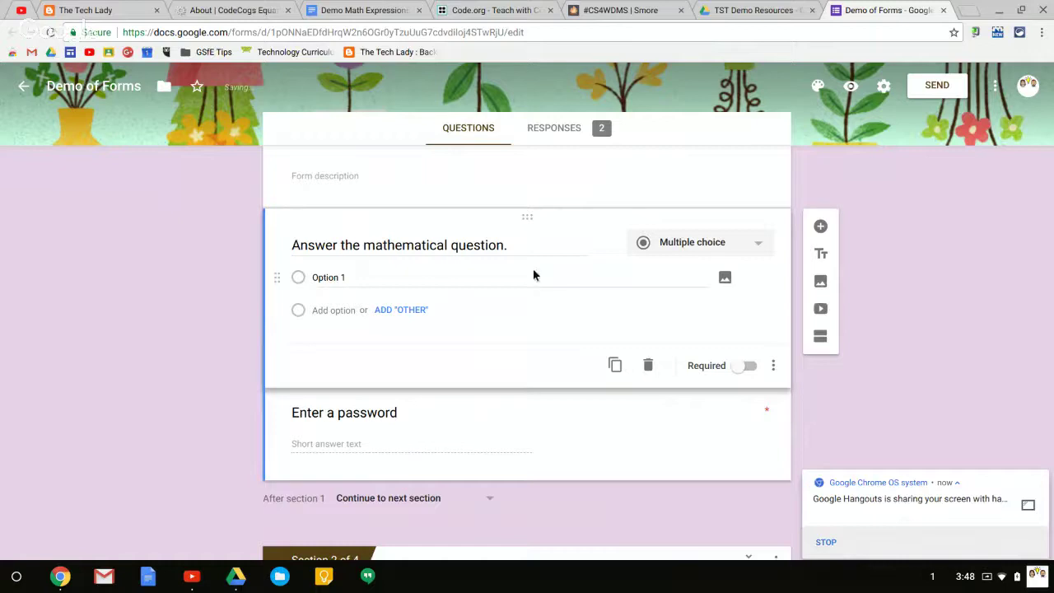
pyautogui.click(725, 279)
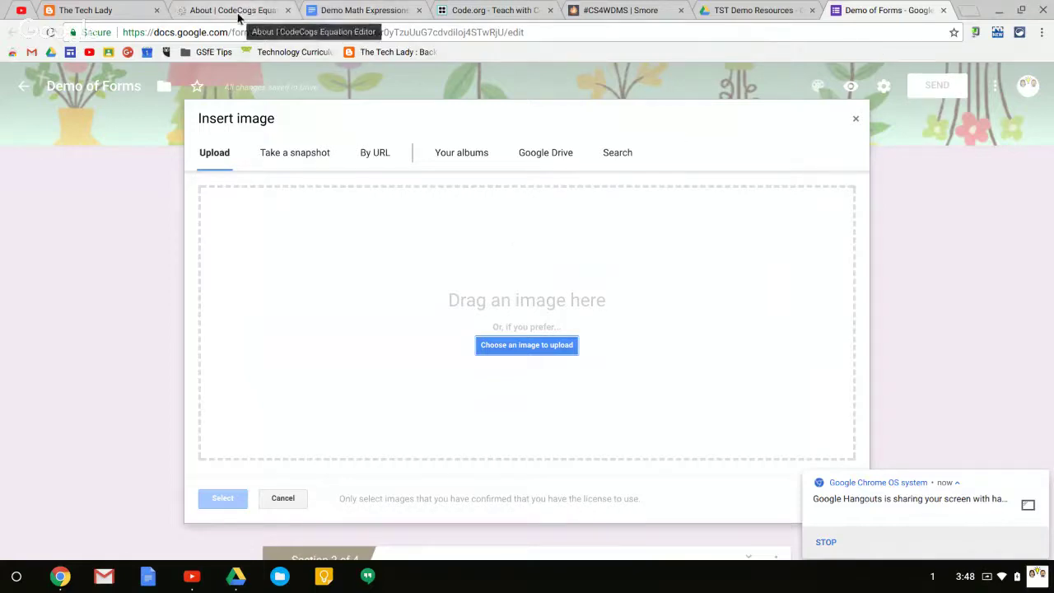
# Switch to the Online LaTeX Equation Editor window and build a fraction with numerator 3 and denominator 12.
pyautogui.click(60, 577)
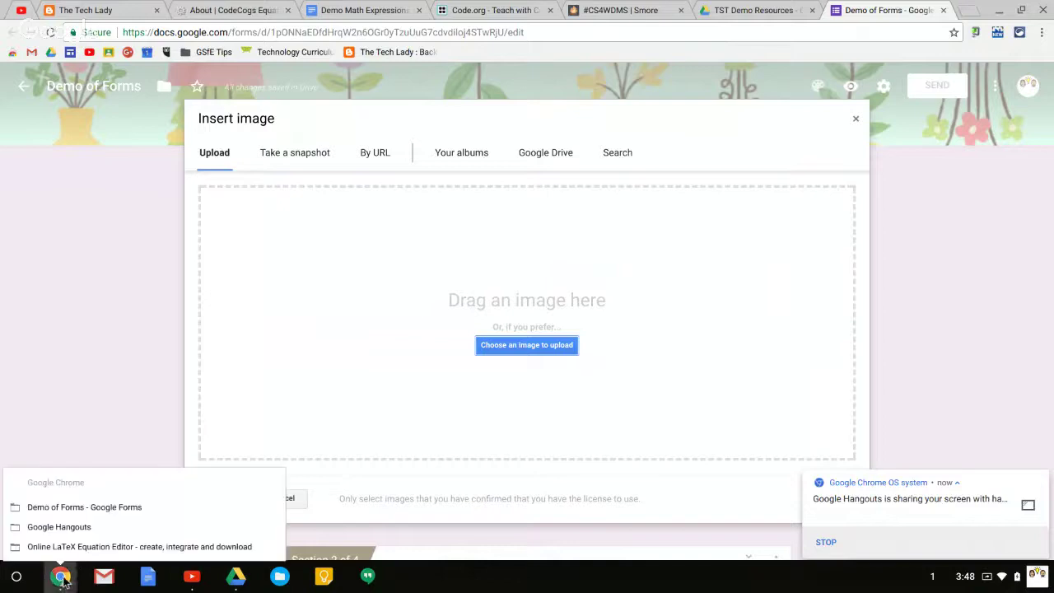
pyautogui.click(90, 546)
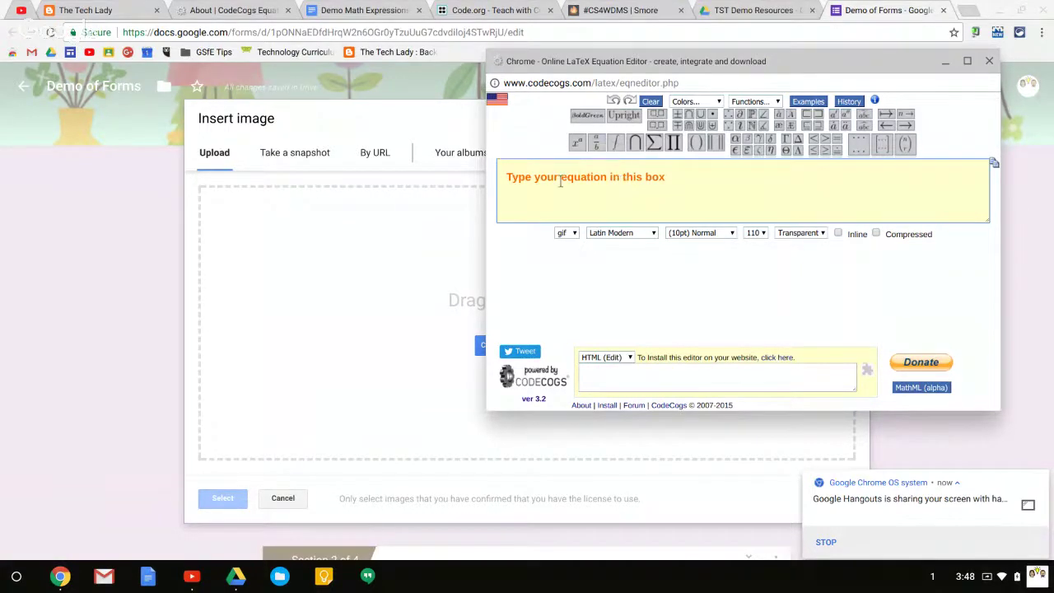
pyautogui.moveTo(595, 148)
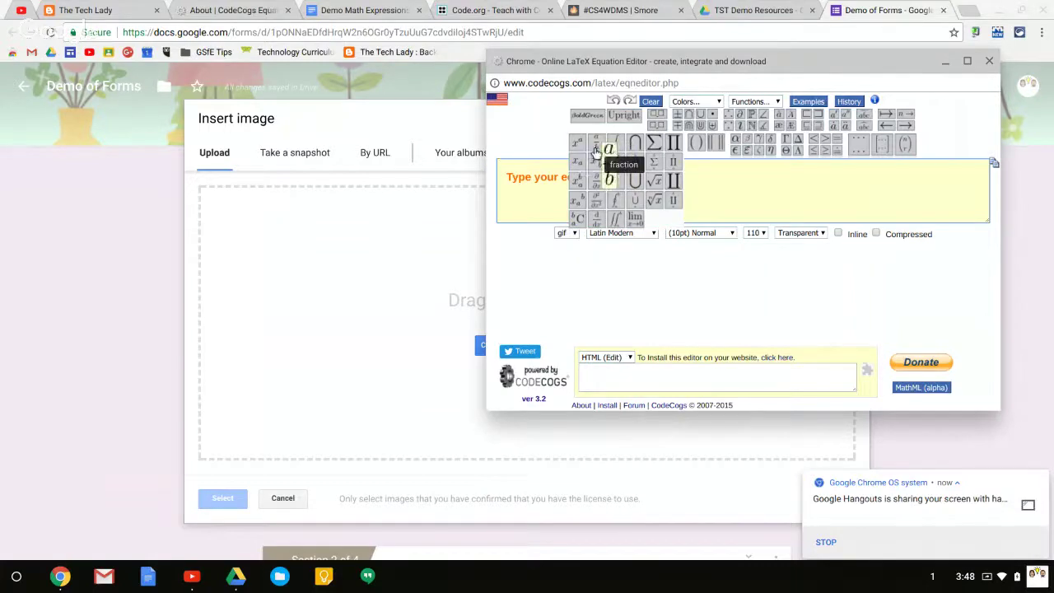
pyautogui.click(607, 163)
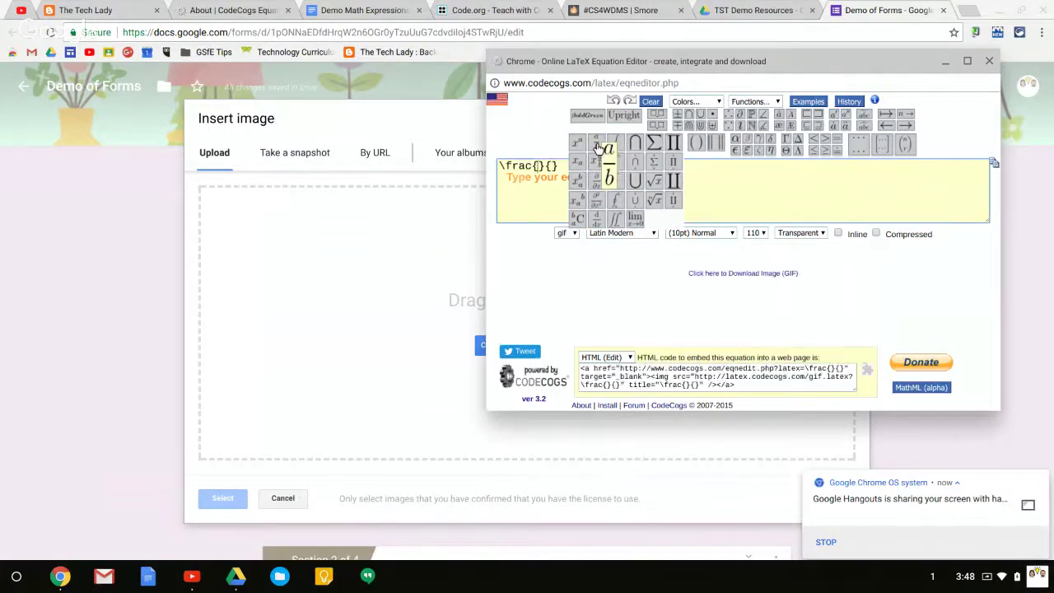
pyautogui.click(539, 168)
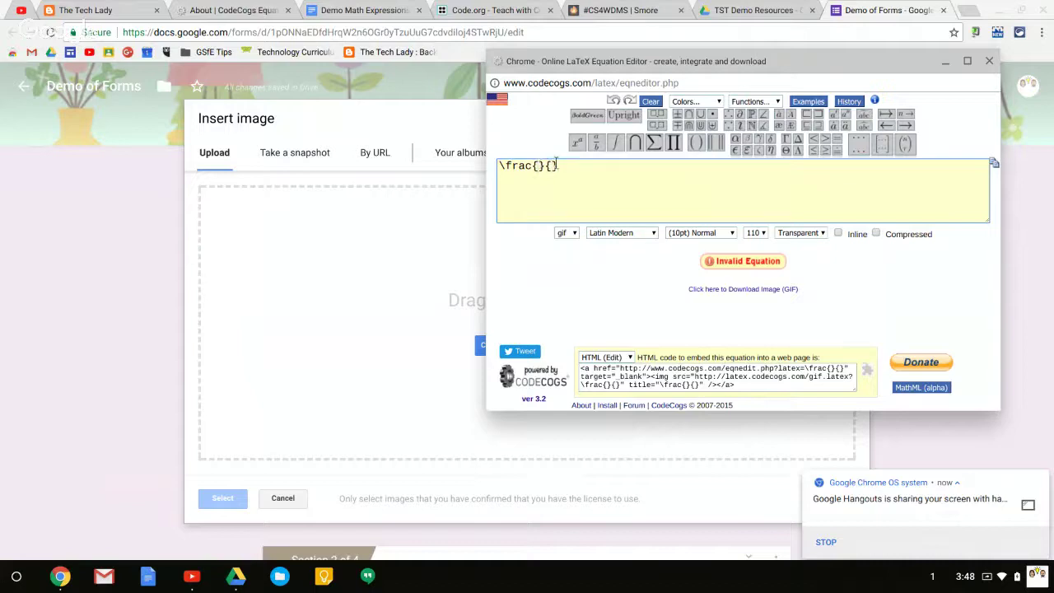
pyautogui.write('3}{')
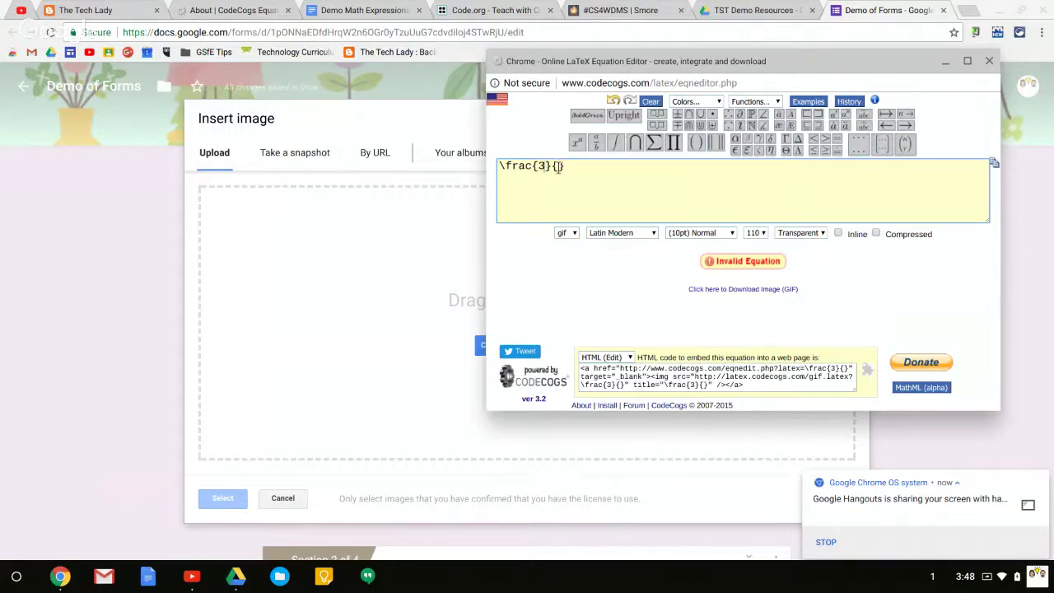
pyautogui.write('12')
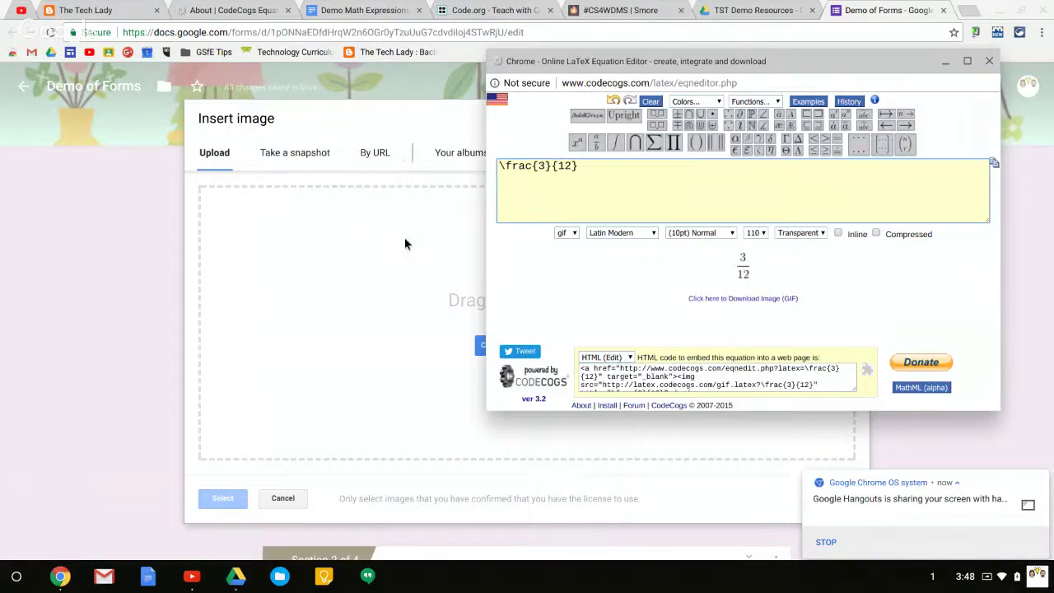
# Insert the rendered 3/12 equation from the equation editor into Option 1 as an image by URL.
pyautogui.click(354, 258)
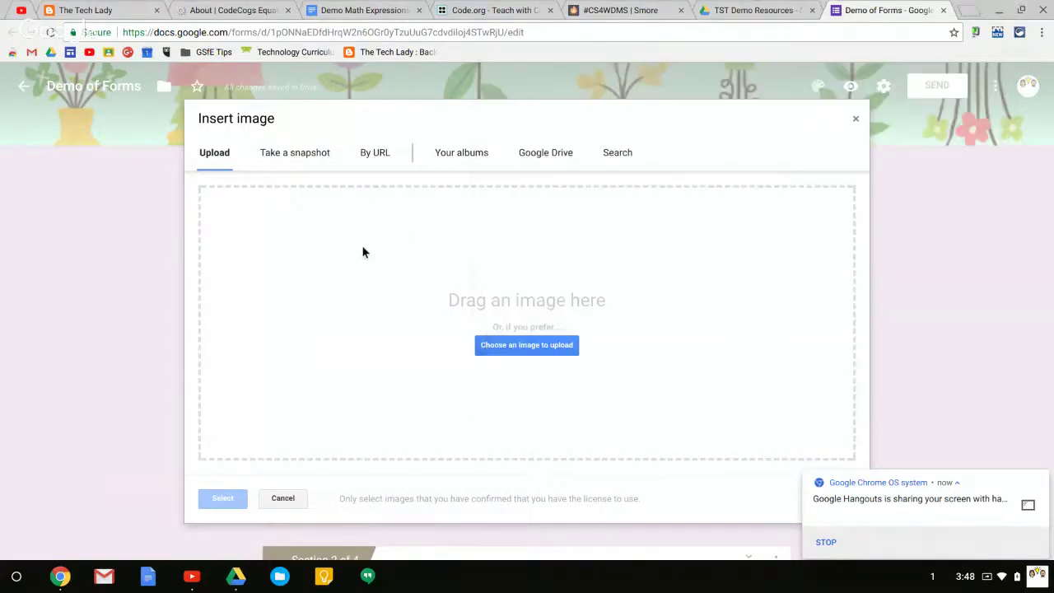
pyautogui.click(375, 157)
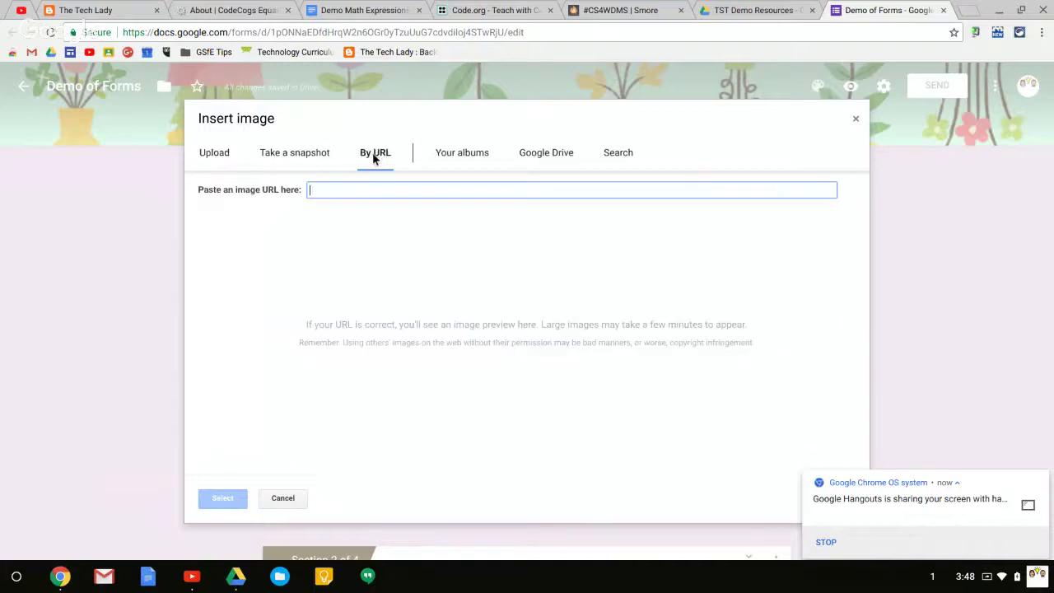
pyautogui.click(60, 576)
pyautogui.click(89, 552)
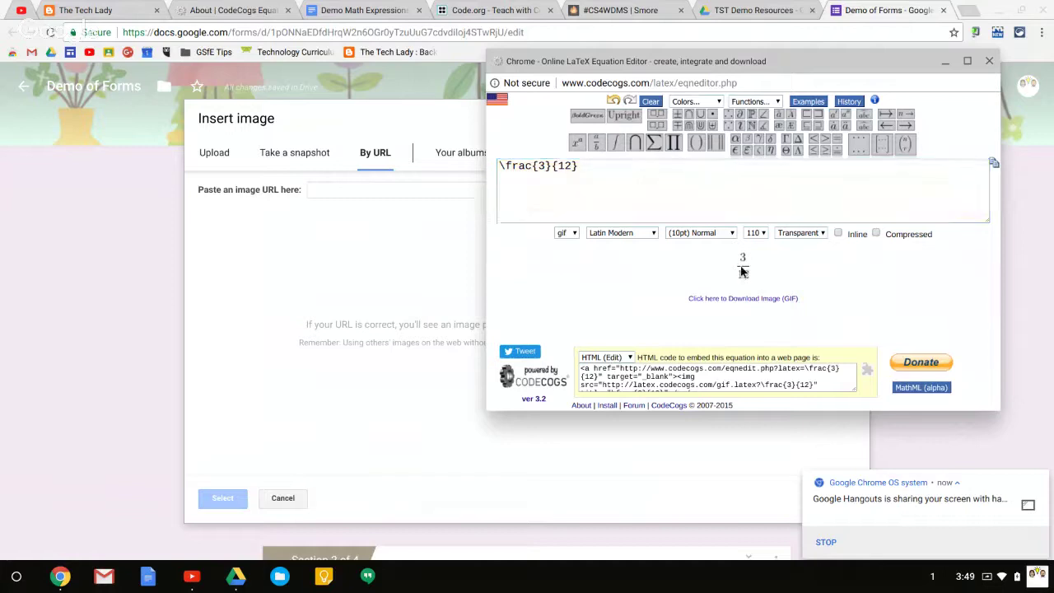
pyautogui.moveTo(701, 279); pyautogui.dragTo(326, 193)
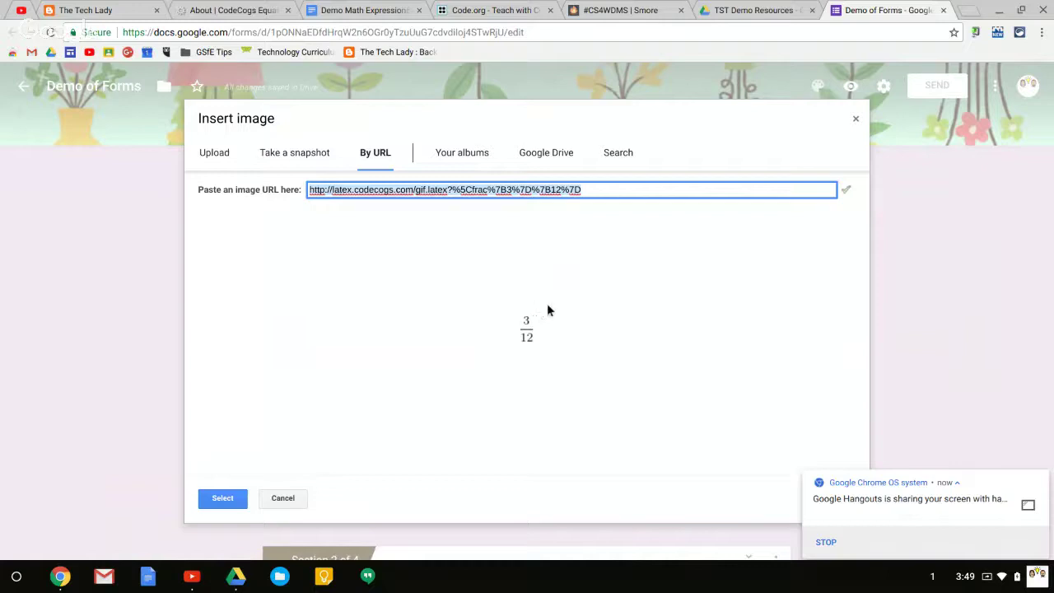
pyautogui.click(223, 498)
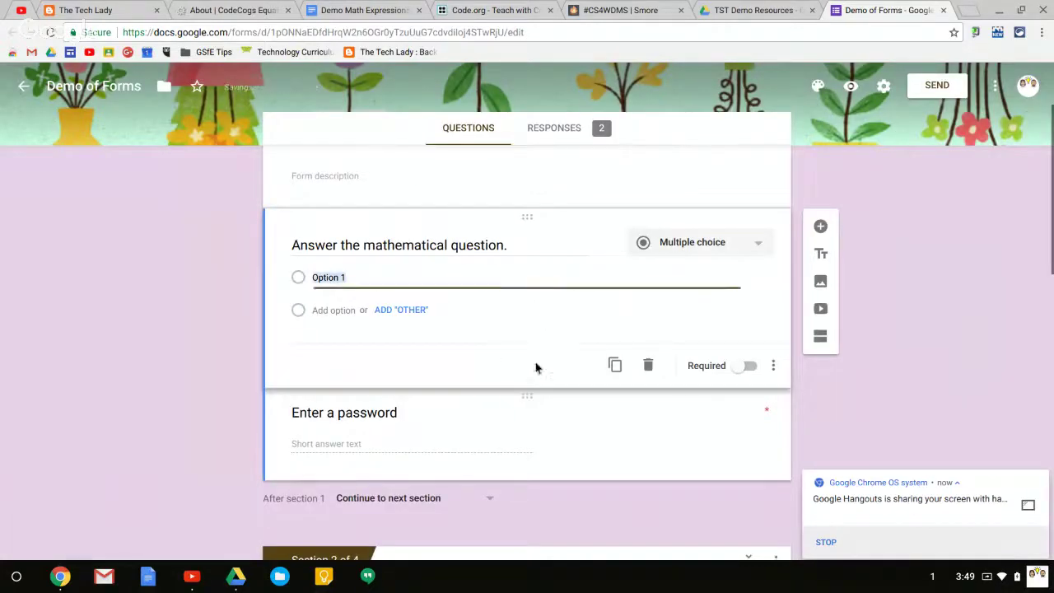
pyautogui.click(362, 280)
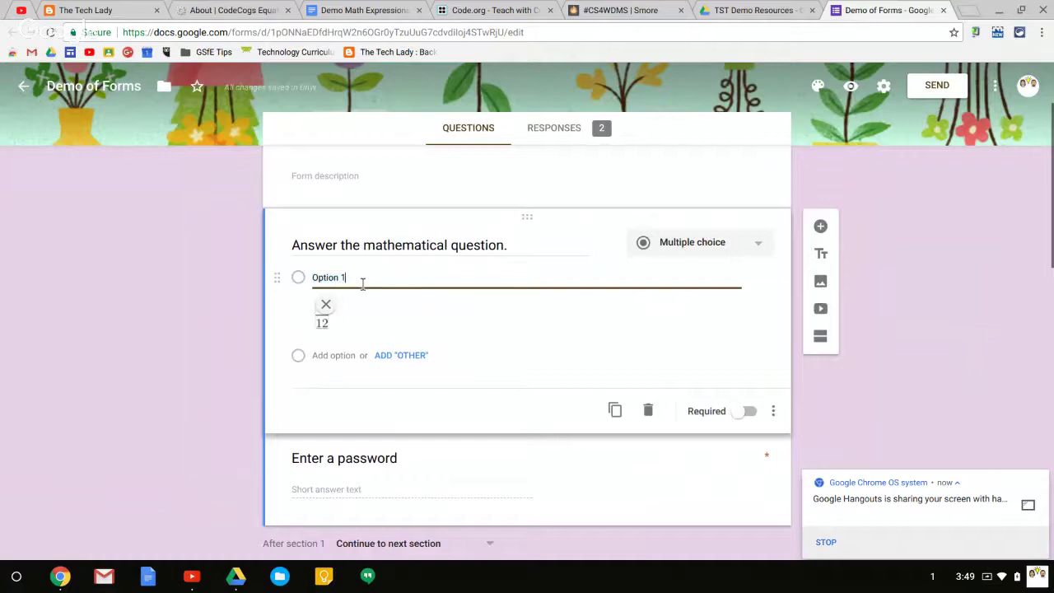
pyautogui.hotkey('ctrl', 'a')
# Return to the Online LaTeX Equation Editor window and replace the fraction with the expression 3x + (4y), using the parentheses template.
pyautogui.click(64, 577)
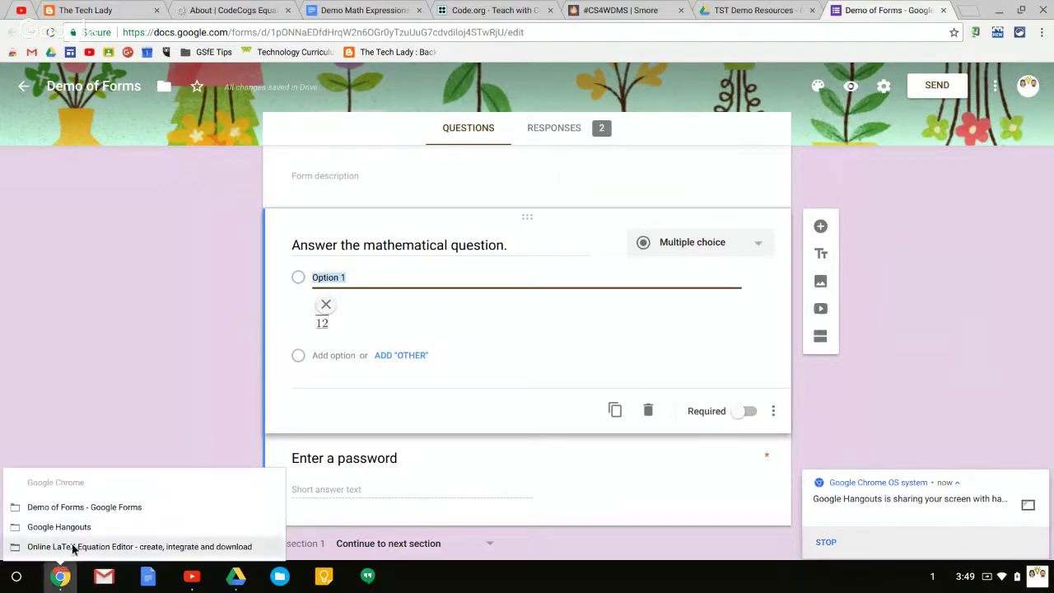
pyautogui.click(72, 547)
pyautogui.click(583, 167)
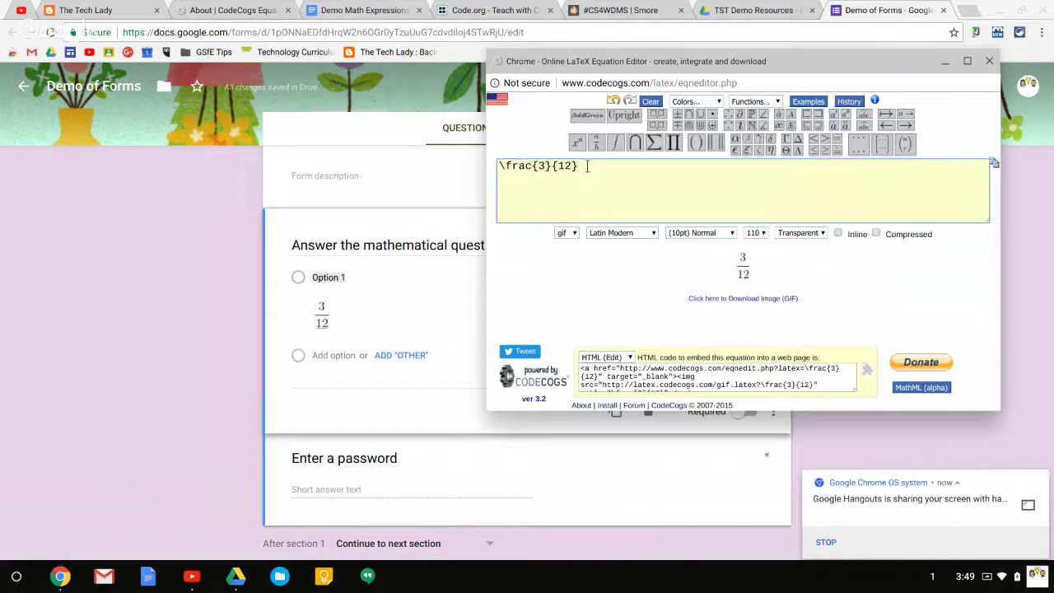
pyautogui.moveTo(581, 150)
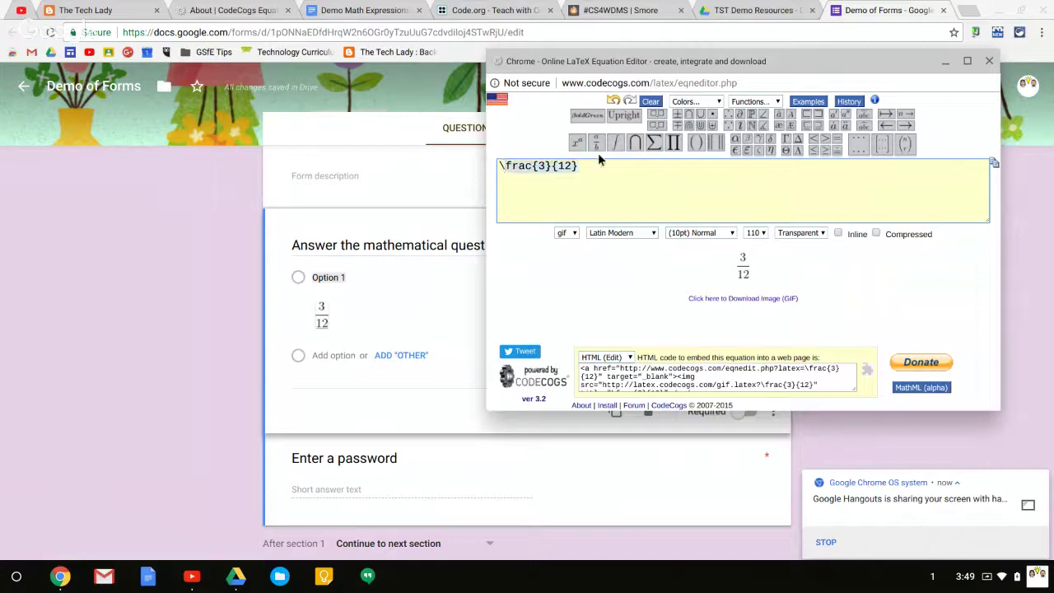
pyautogui.press('BackSpace')
pyautogui.press('BackSpace')
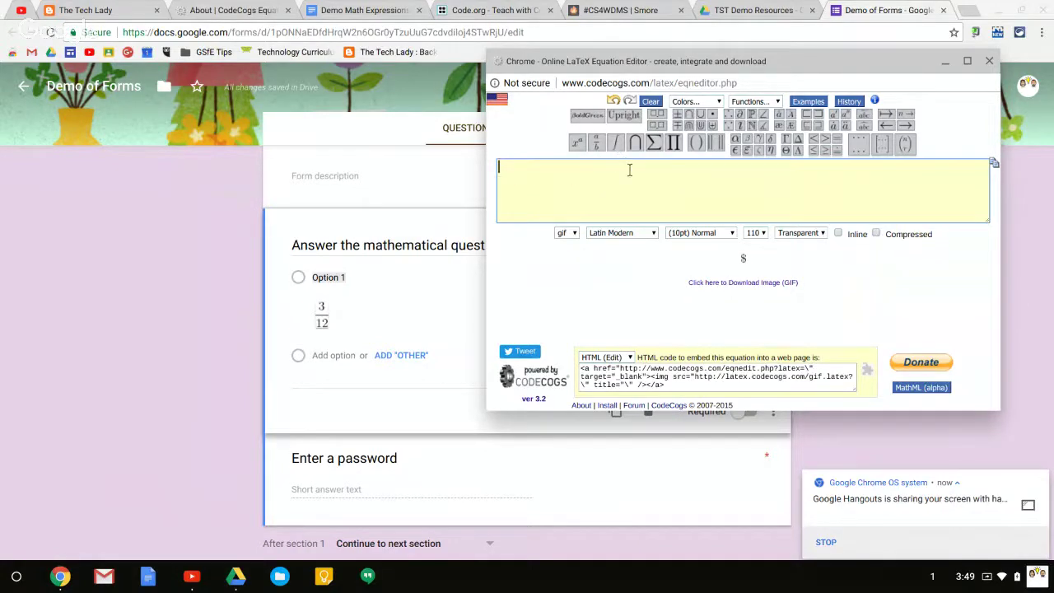
pyautogui.write('3')
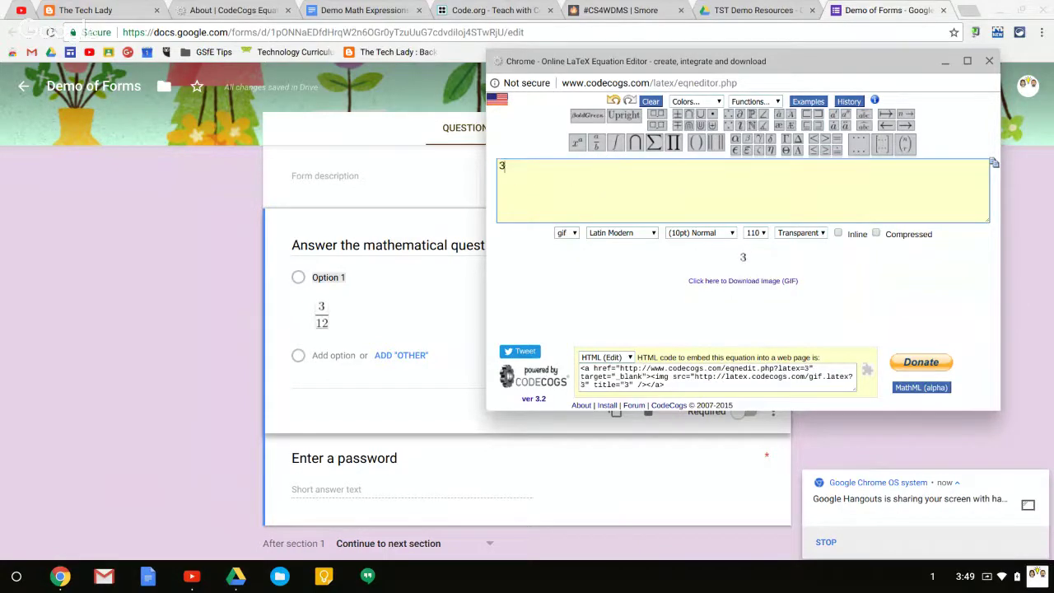
pyautogui.write('x +')
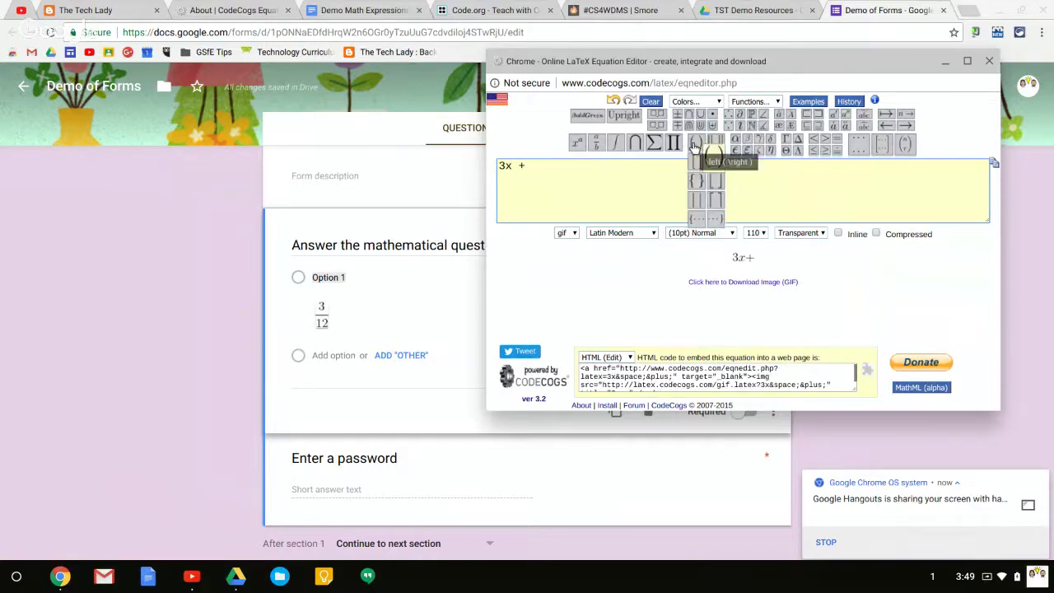
pyautogui.click(694, 146)
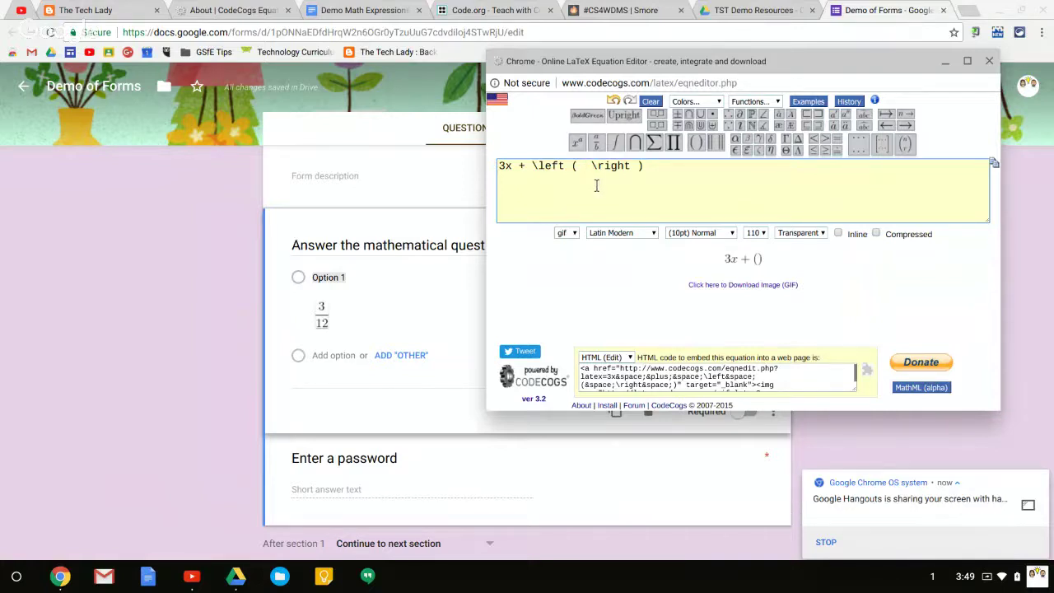
pyautogui.write('4y')
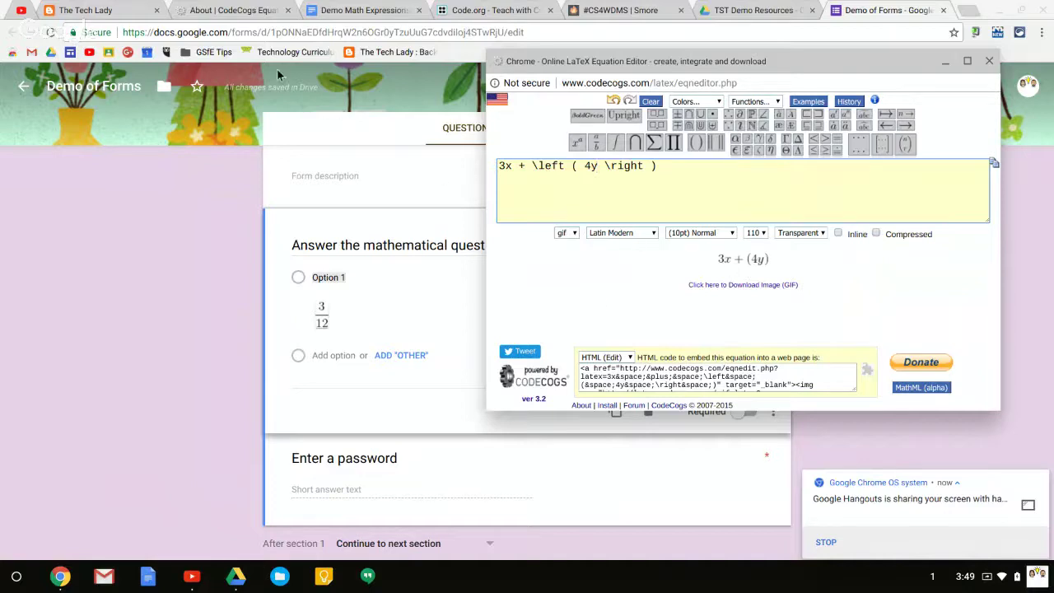
# Back in the Demo of Forms form, add an "Other" choice and a second answer option to the mathematical question.
pyautogui.click(411, 322)
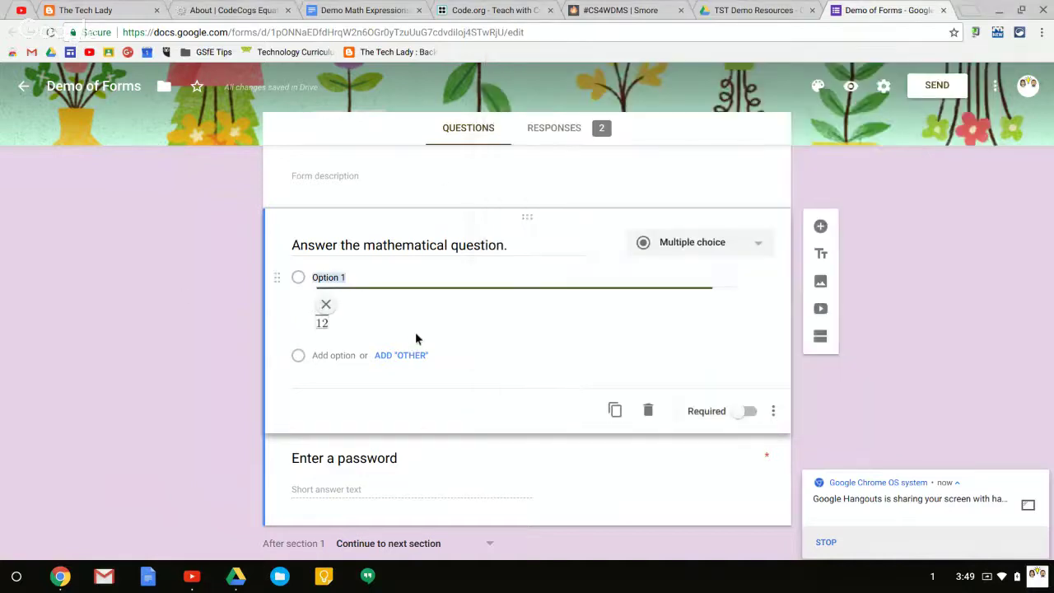
pyautogui.click(415, 369)
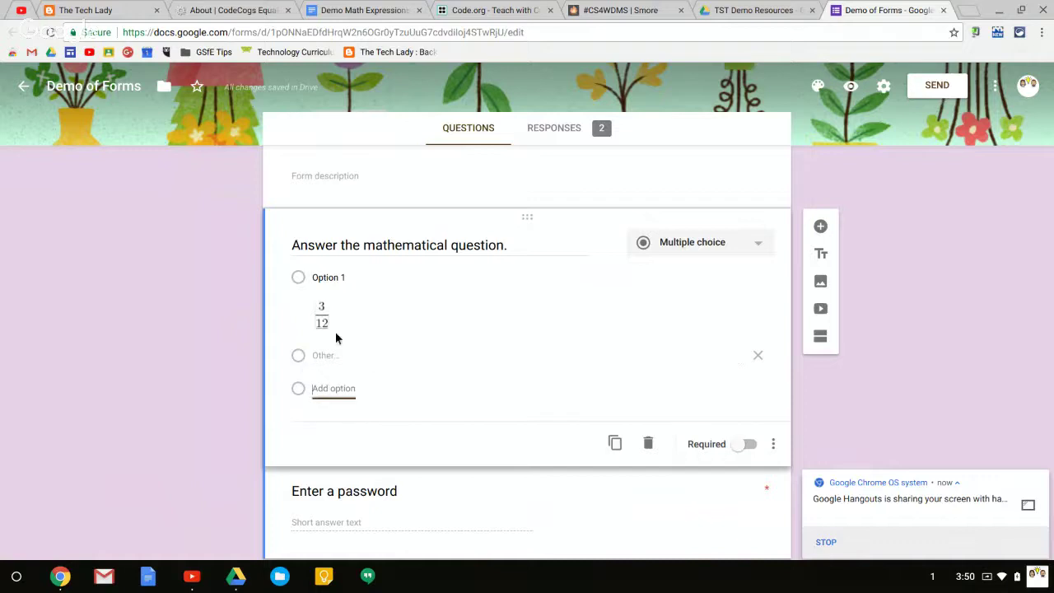
pyautogui.click(331, 389)
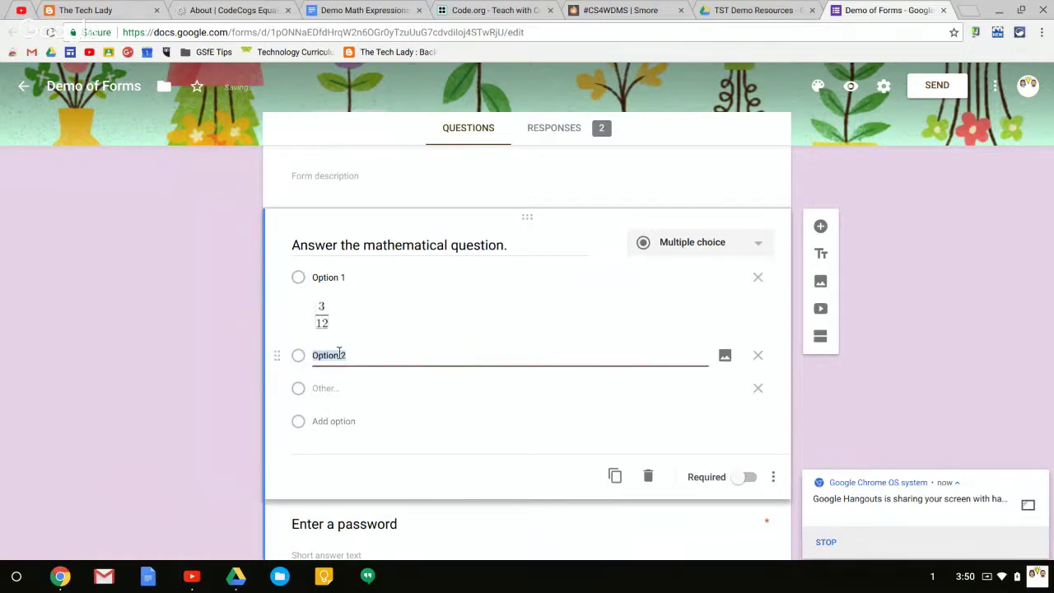
# Insert the rendered 3x + (4y) equation from the equation editor into Option 2 as an image by URL.
pyautogui.click(726, 356)
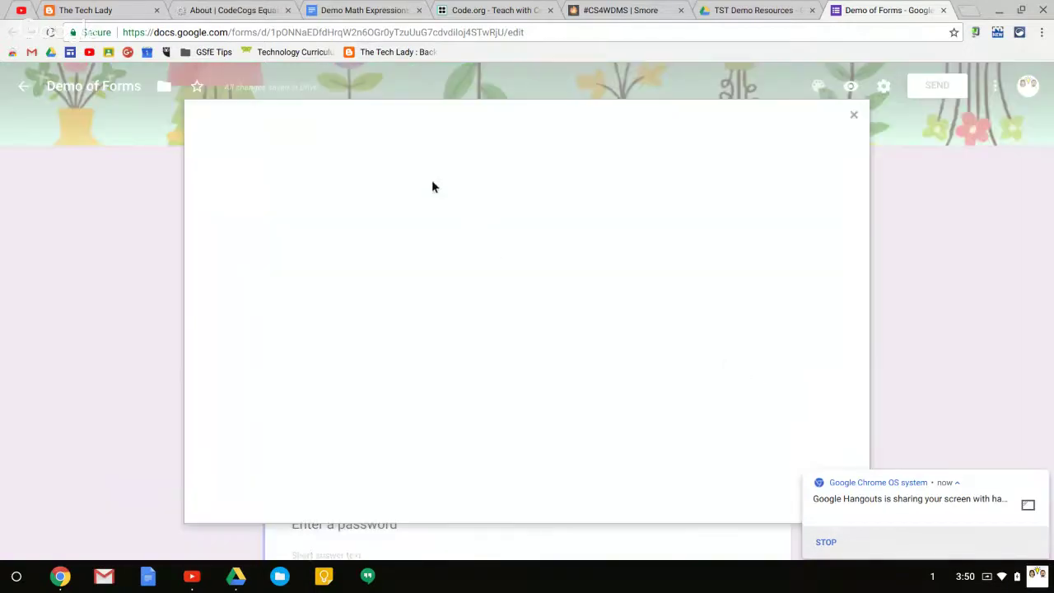
pyautogui.click(374, 158)
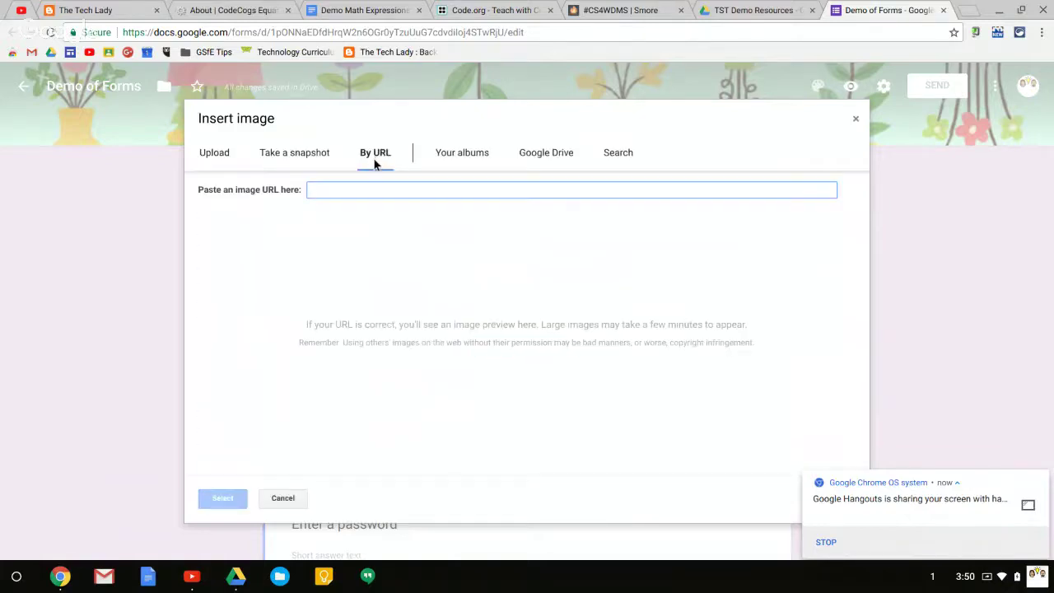
pyautogui.click(54, 583)
pyautogui.click(110, 548)
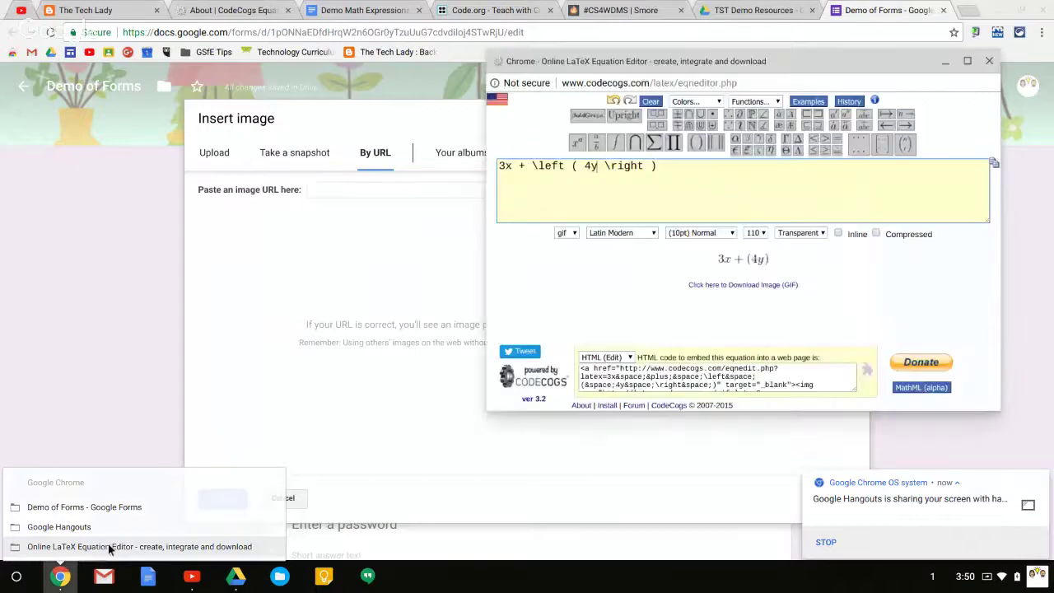
pyautogui.moveTo(754, 261); pyautogui.dragTo(384, 190)
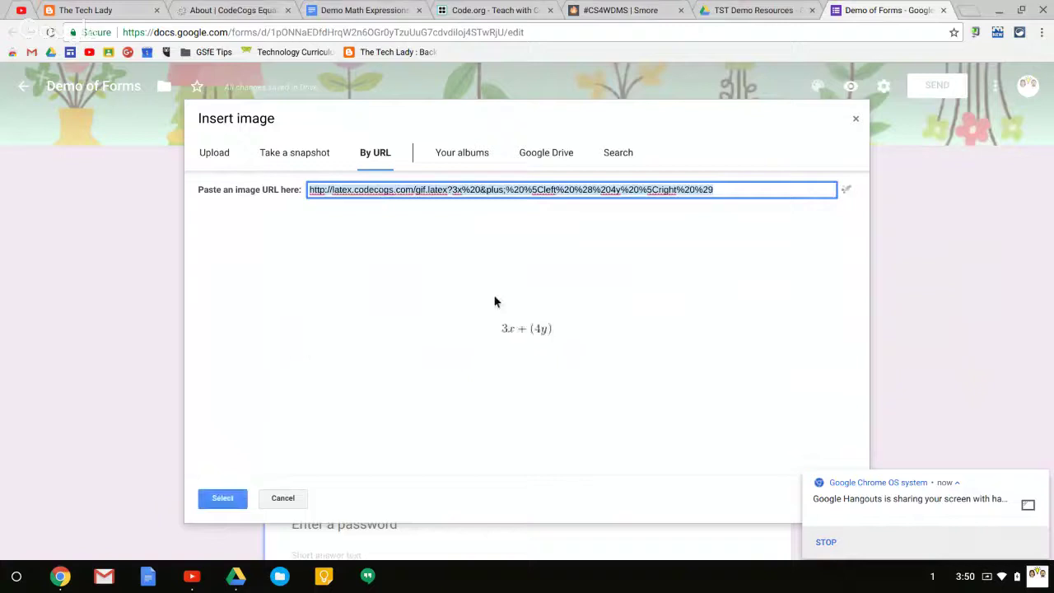
pyautogui.click(221, 498)
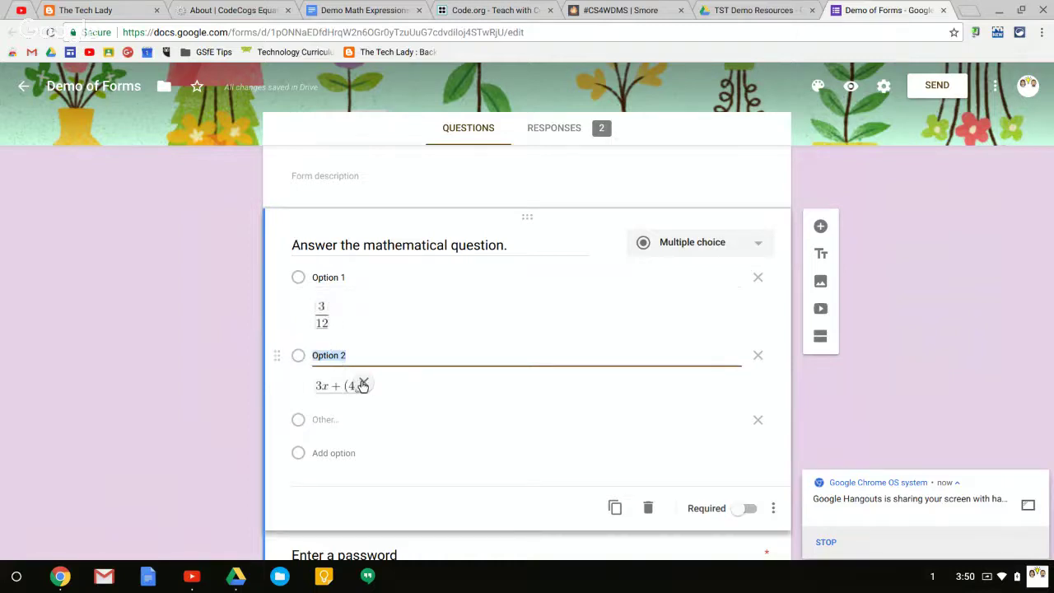
# Remove the "Other" choice from the mathematical question and open a preview of the form.
pyautogui.click(757, 420)
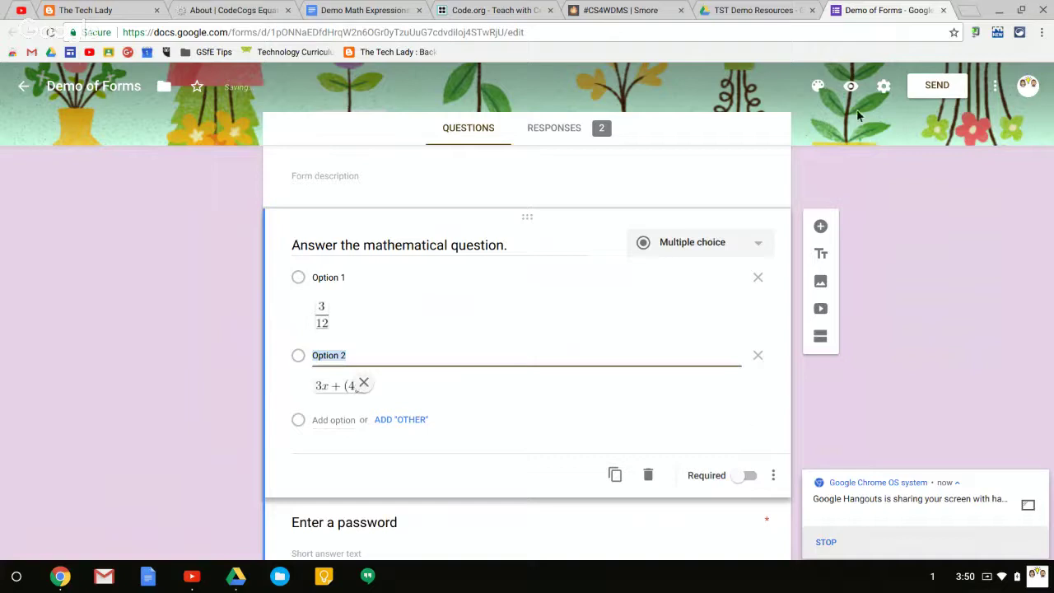
pyautogui.click(850, 88)
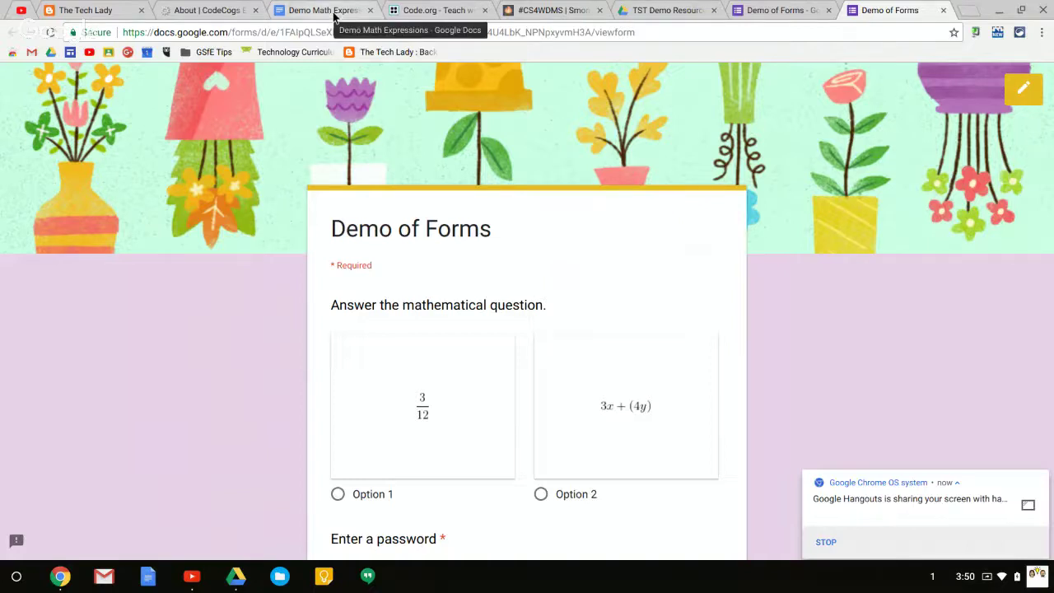
# Switch to The Tech Lady blog and review the post "How to Create Digital Mathematical Expressions" back up to the page header.
pyautogui.click(94, 11)
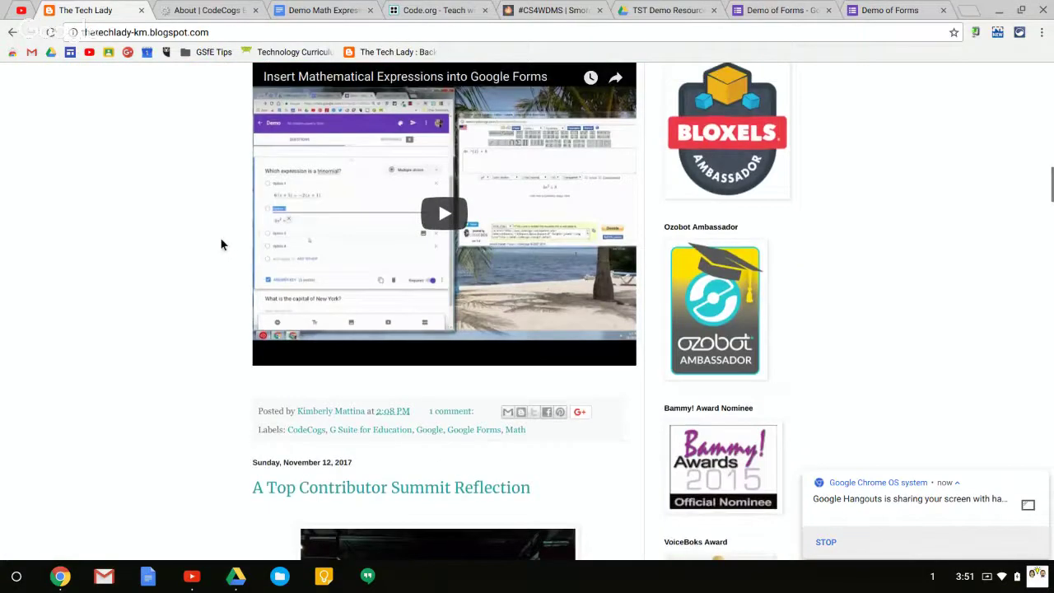
pyautogui.scroll(3, 219, 237)
pyautogui.scroll(7, 221, 242)
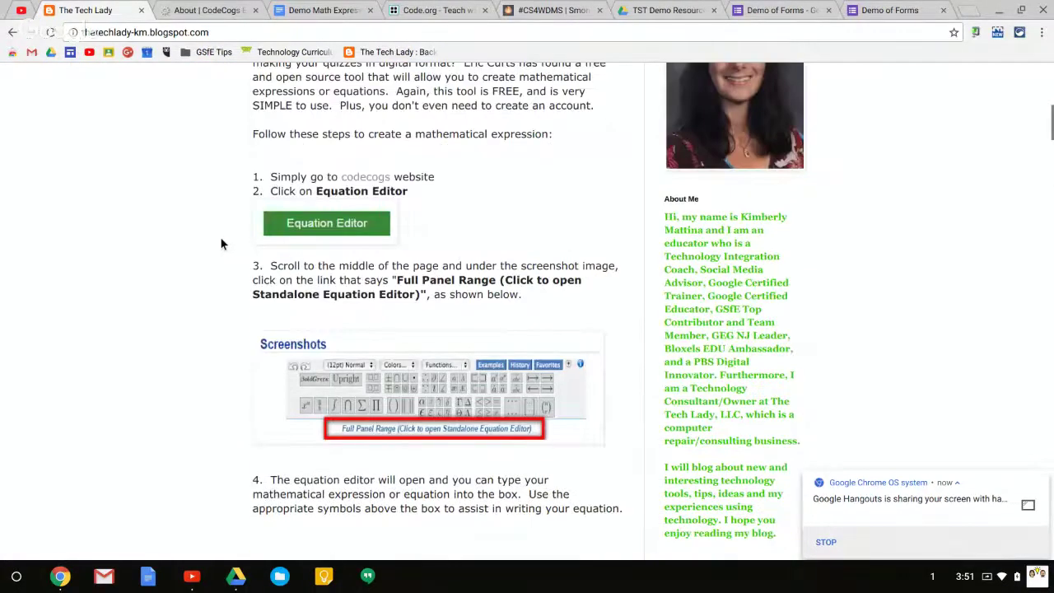
pyautogui.scroll(5, 338, 185)
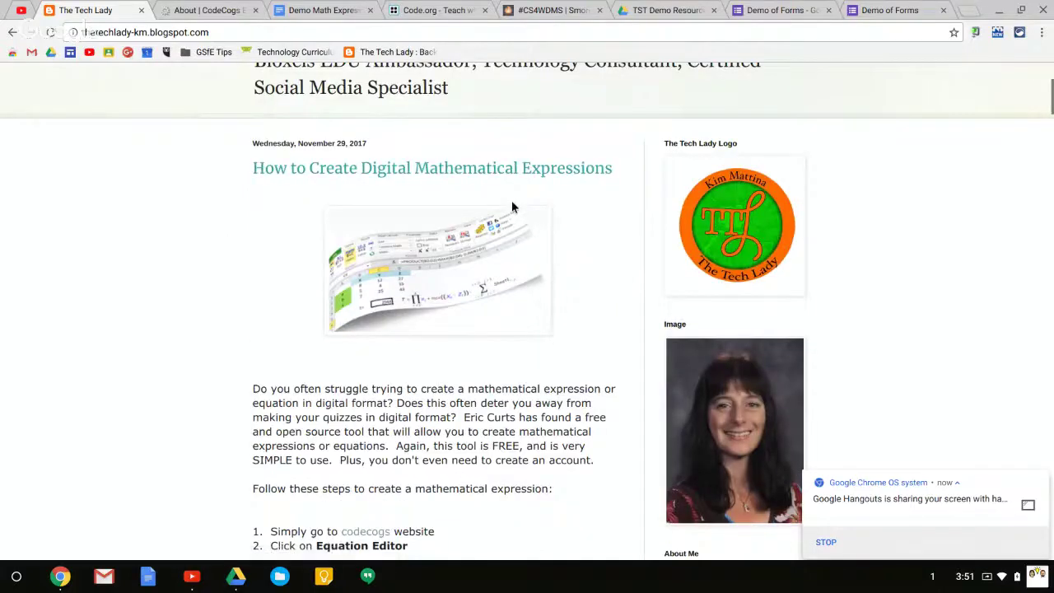
pyautogui.scroll(3, 519, 205)
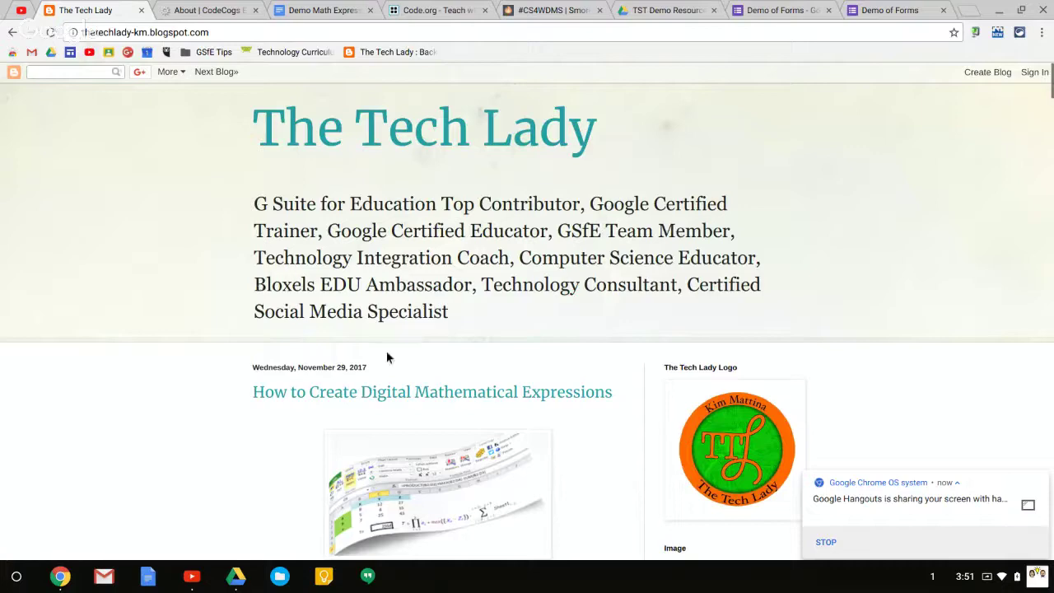
# Read the introduction and opening steps of the blog post on digital mathematical expressions, returning to the page header.
pyautogui.scroll(-3, 375, 315)
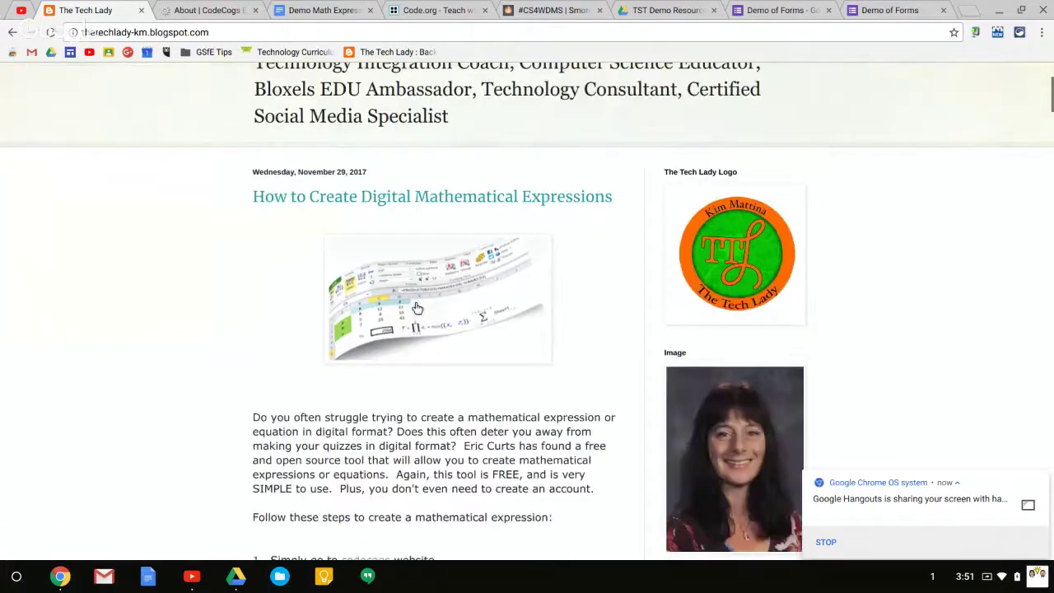
pyautogui.scroll(-2, 418, 308)
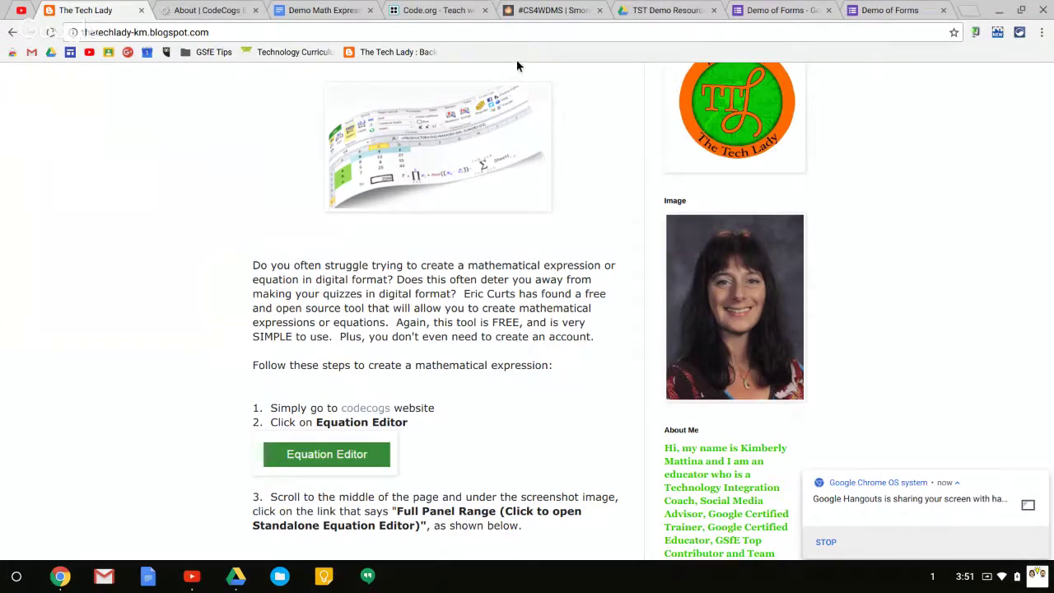
pyautogui.scroll(5, 516, 64)
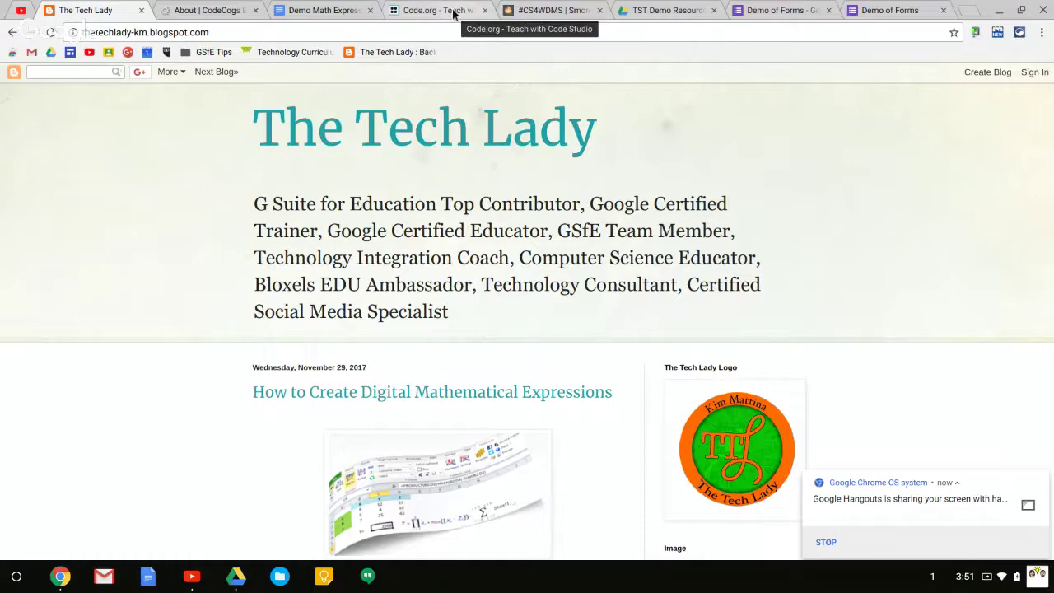
# Switch to the Code.org courses page and review the site menu, recommended courses, full course catalog and Hour of Code section.
pyautogui.click(451, 17)
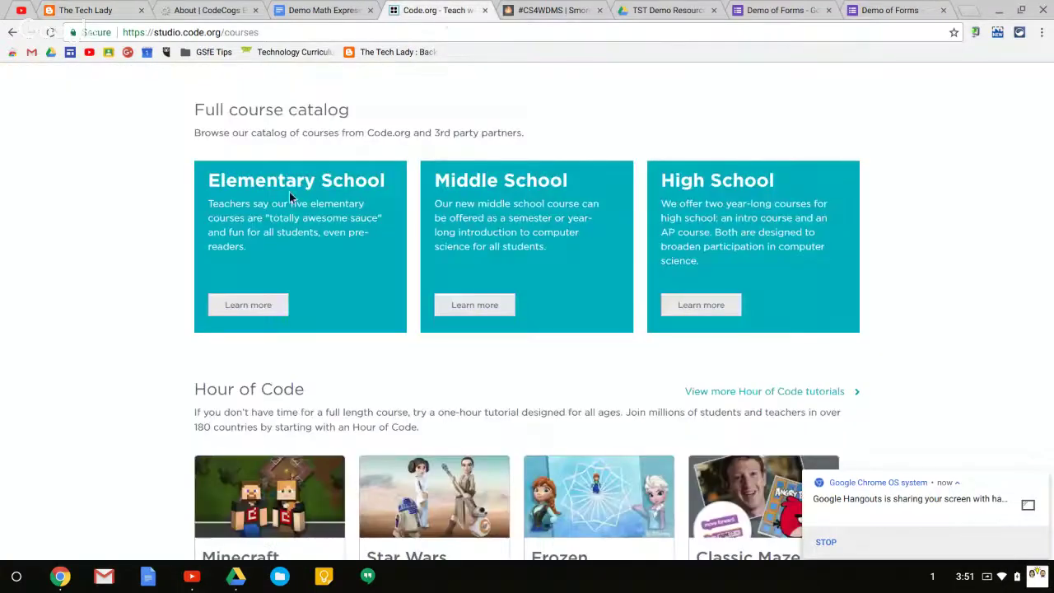
pyautogui.scroll(10, 289, 191)
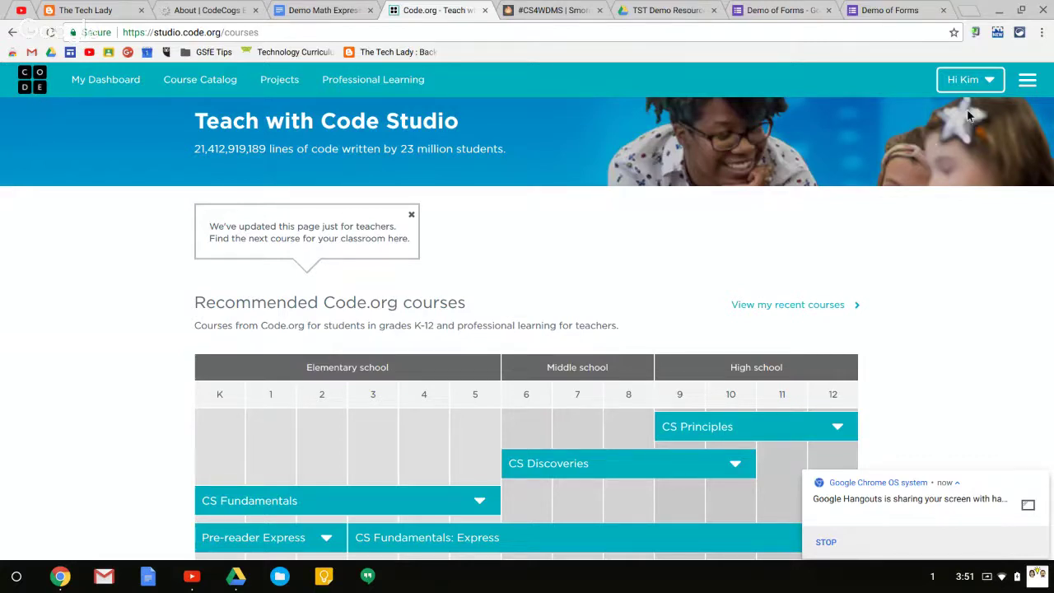
pyautogui.click(1026, 84)
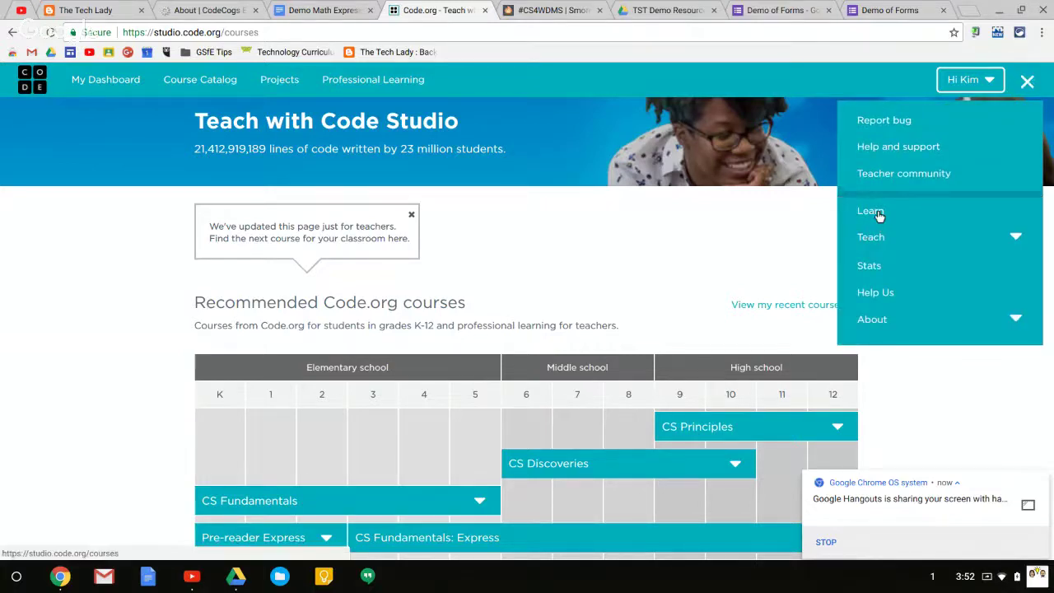
pyautogui.scroll(-1, 579, 228)
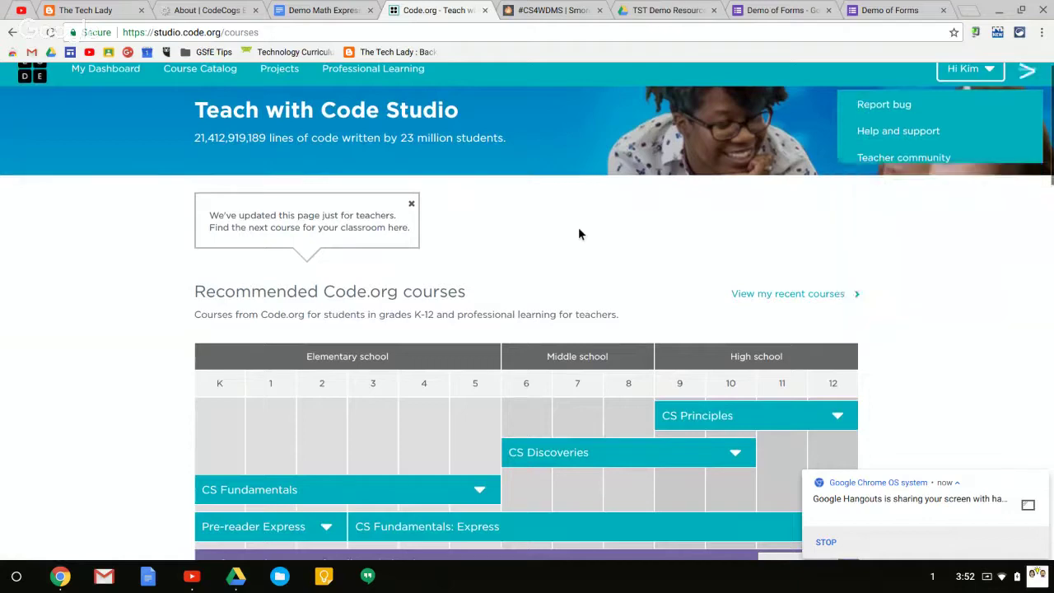
pyautogui.scroll(-5, 539, 247)
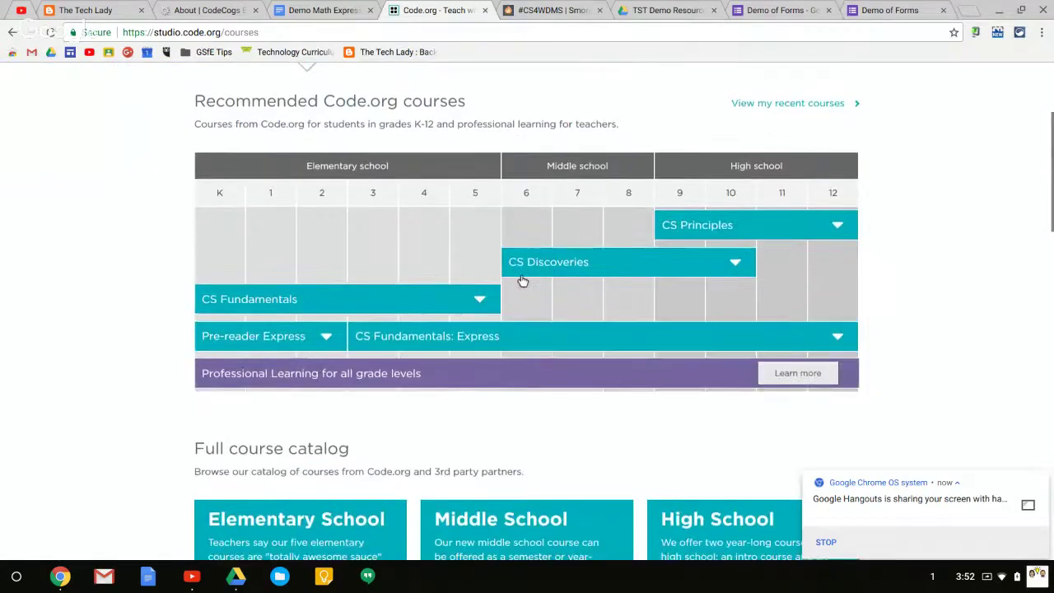
pyautogui.scroll(-10, 521, 280)
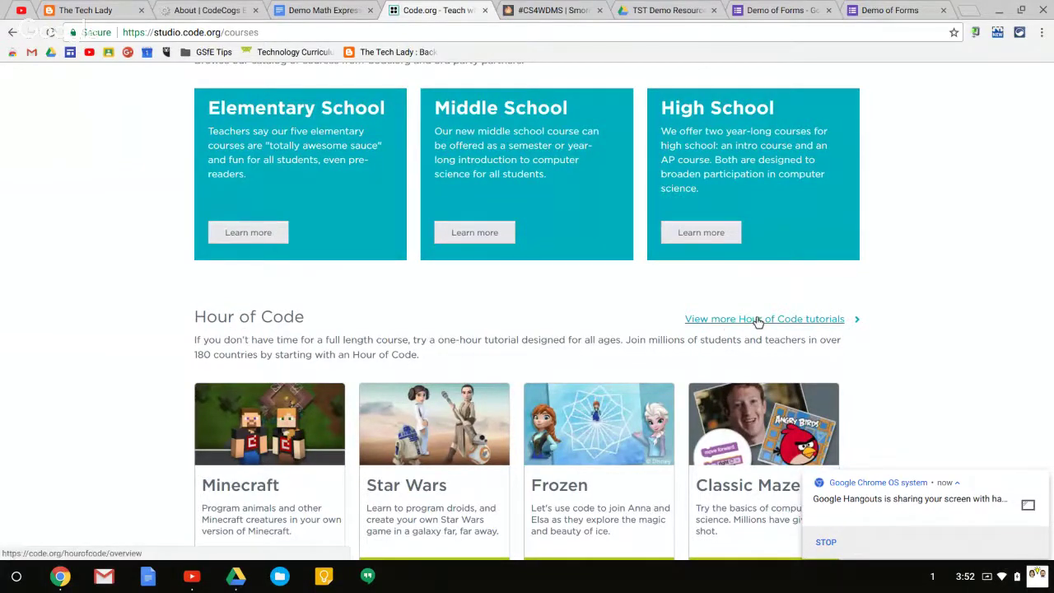
pyautogui.scroll(-2, 353, 358)
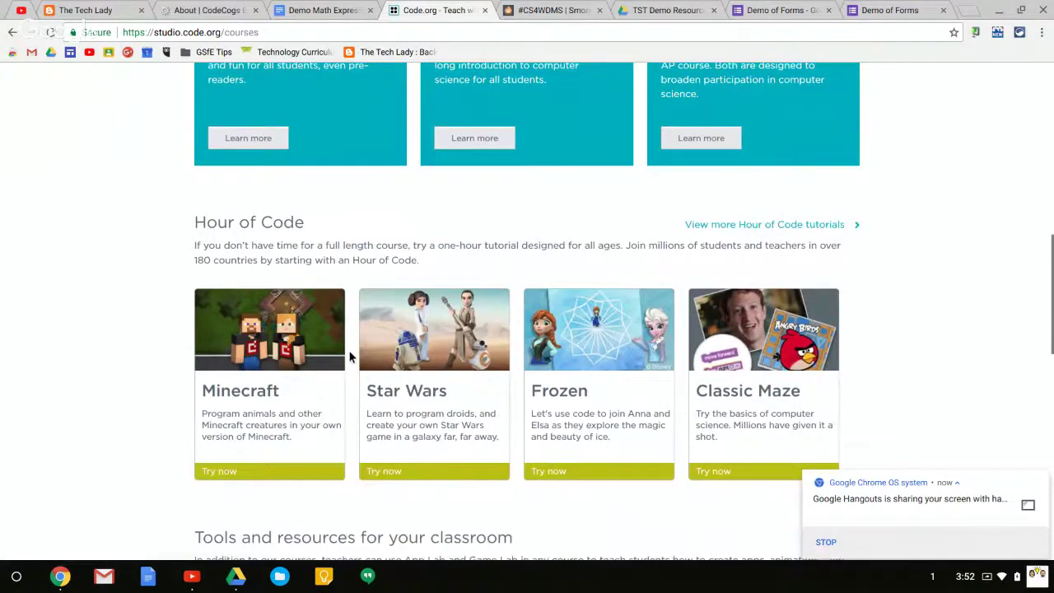
pyautogui.scroll(-1, 349, 357)
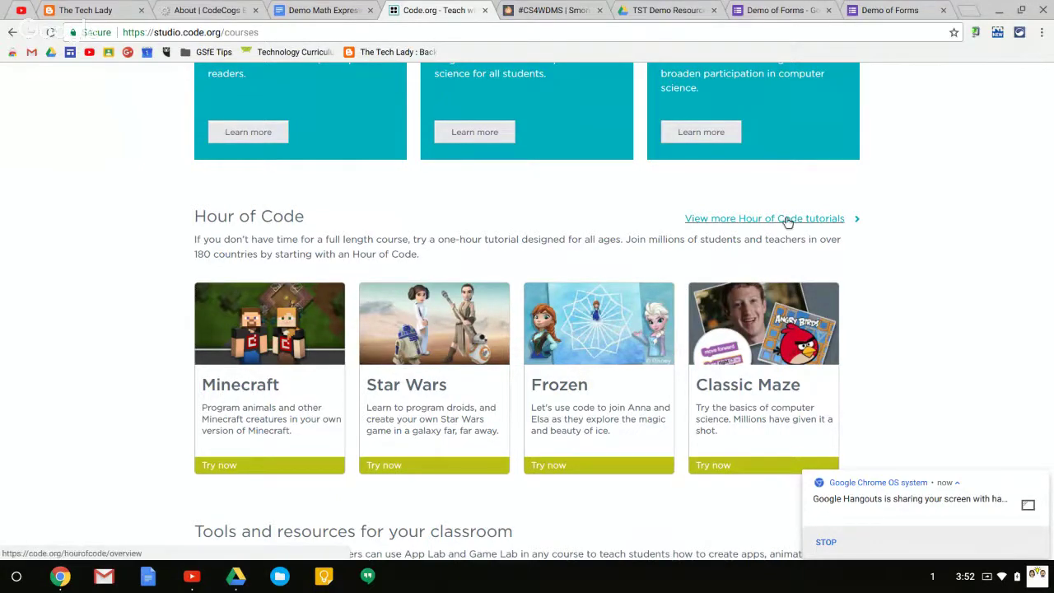
# Open the additional Hour of Code tutorials and look through the overview page down to More Activities from Partners.
pyautogui.click(722, 224)
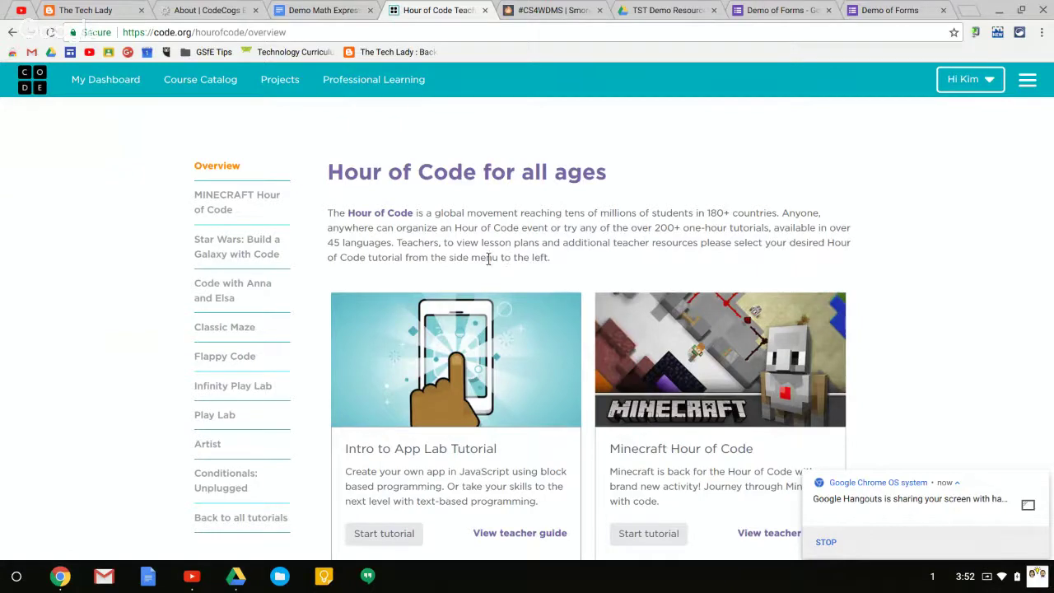
pyautogui.scroll(-1, 438, 261)
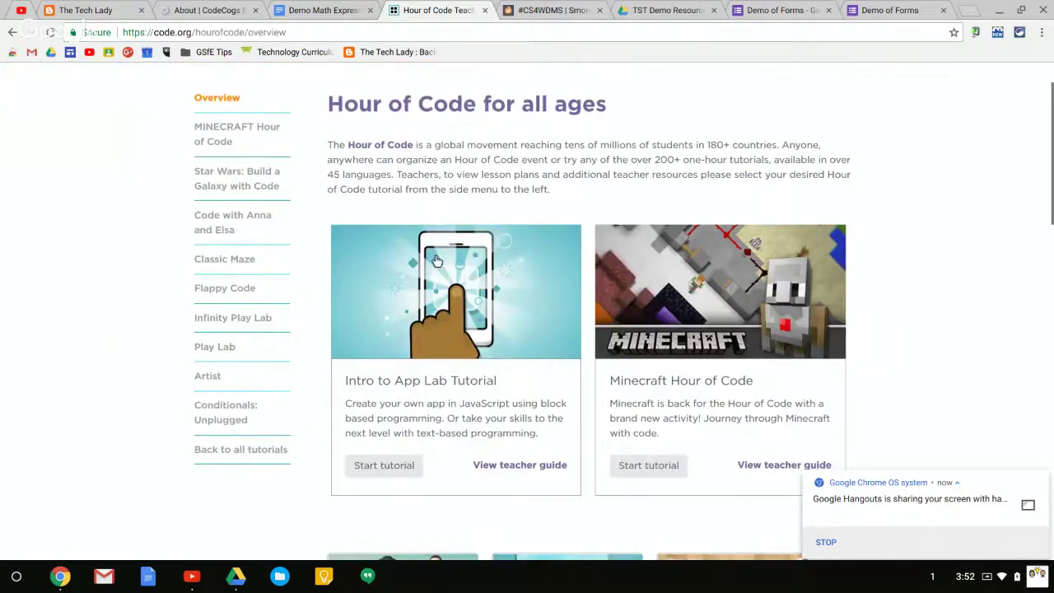
pyautogui.scroll(-6, 462, 262)
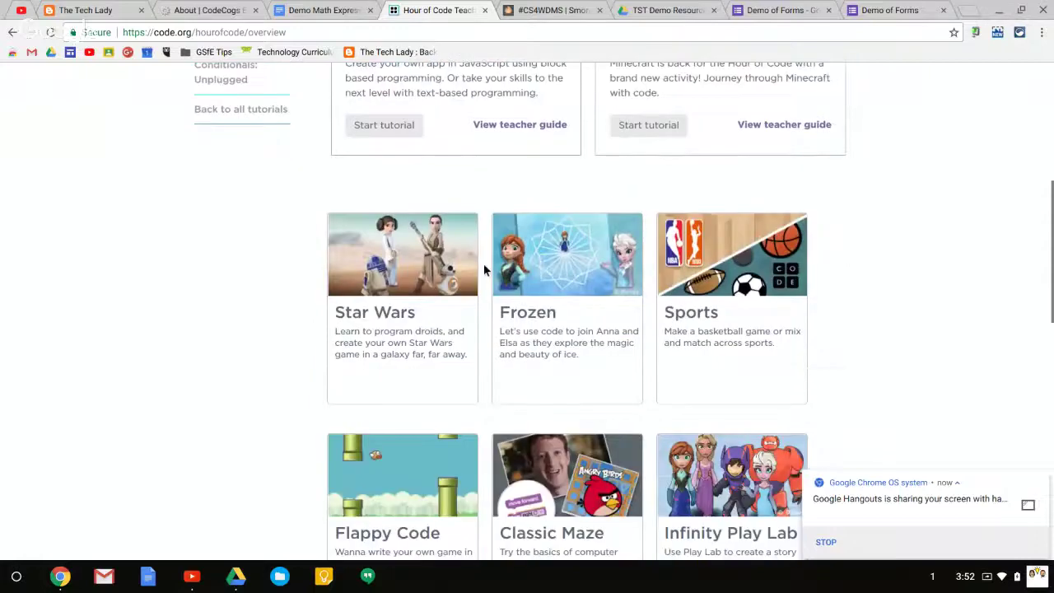
pyautogui.scroll(-1, 489, 275)
pyautogui.scroll(-3, 492, 274)
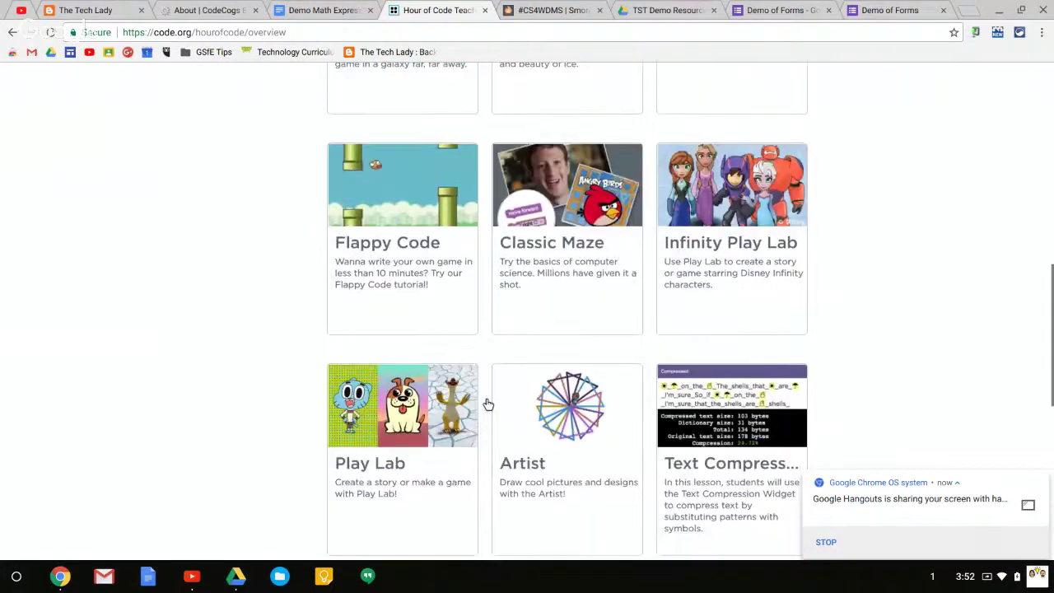
pyautogui.scroll(-2, 585, 313)
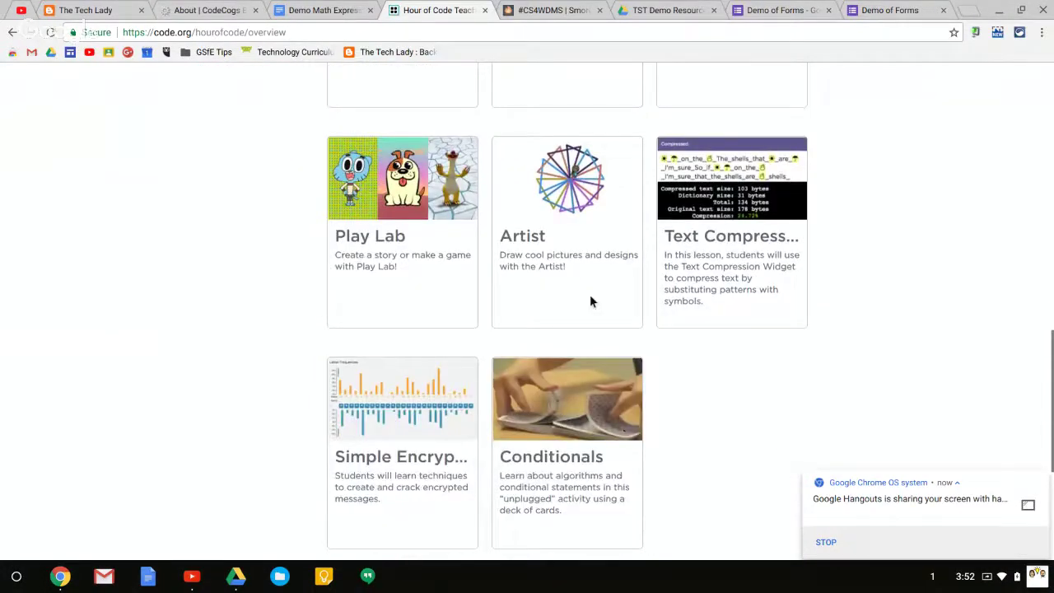
pyautogui.scroll(-4, 589, 302)
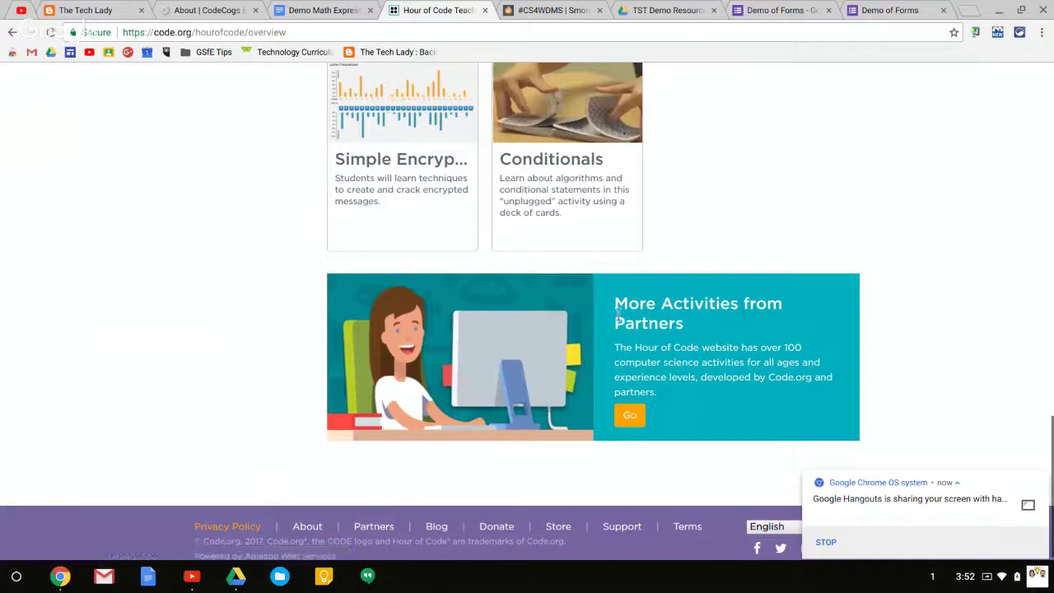
# Open the partner Hour of Code activities, filter them to Grades 6-8, and browse the beginner-level results.
pyautogui.click(631, 417)
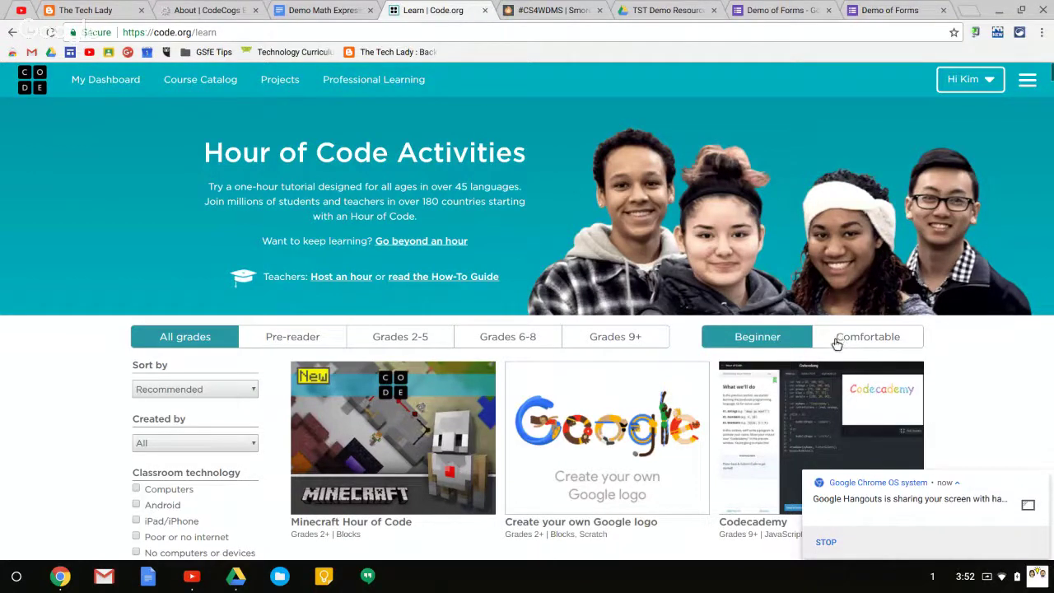
pyautogui.click(520, 342)
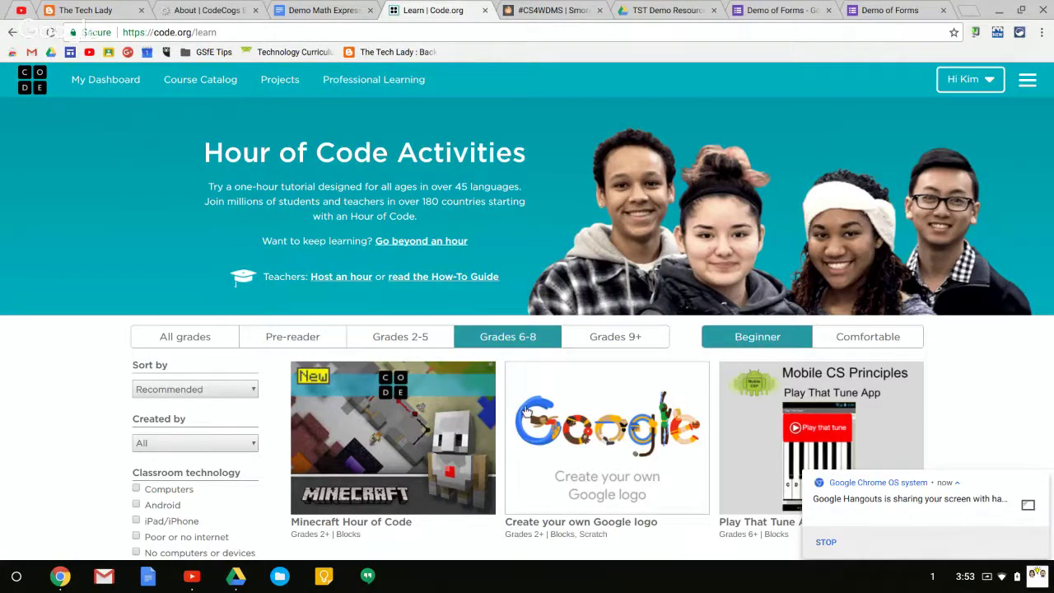
pyautogui.scroll(-1, 480, 417)
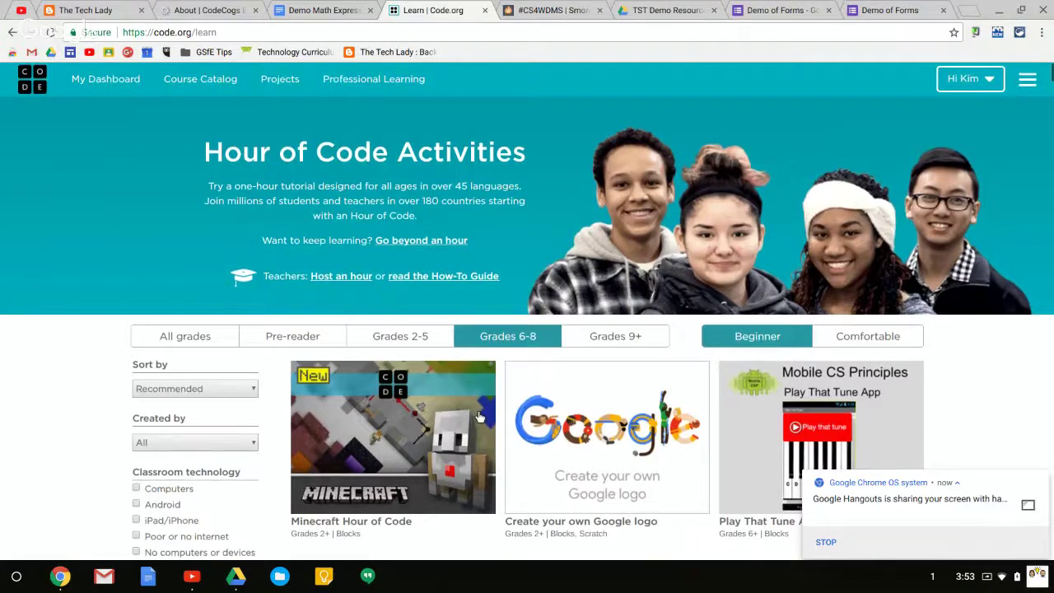
pyautogui.scroll(-2, 482, 407)
pyautogui.scroll(-1, 484, 396)
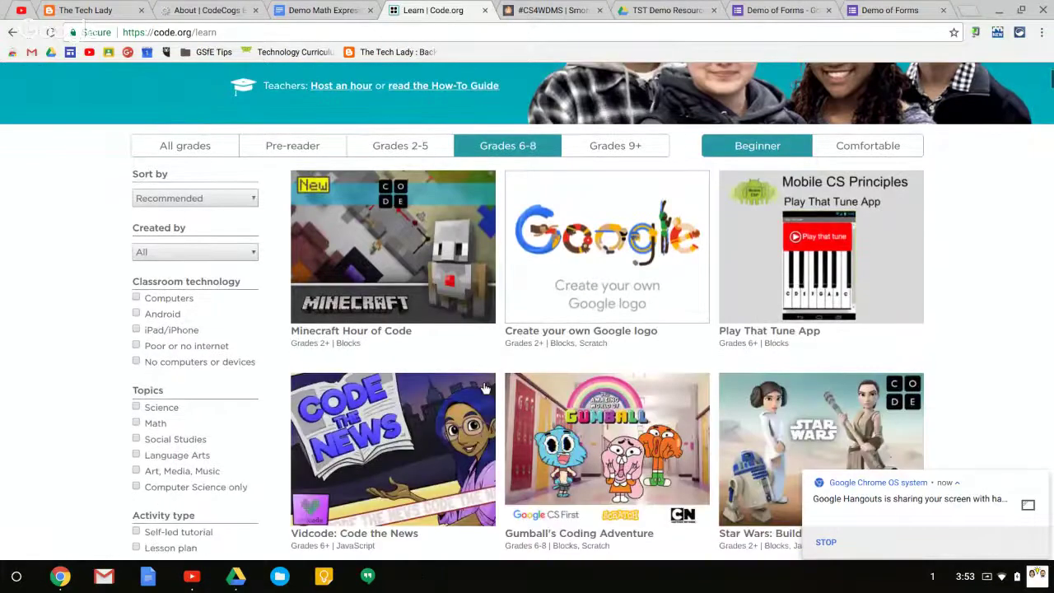
pyautogui.scroll(-7, 485, 388)
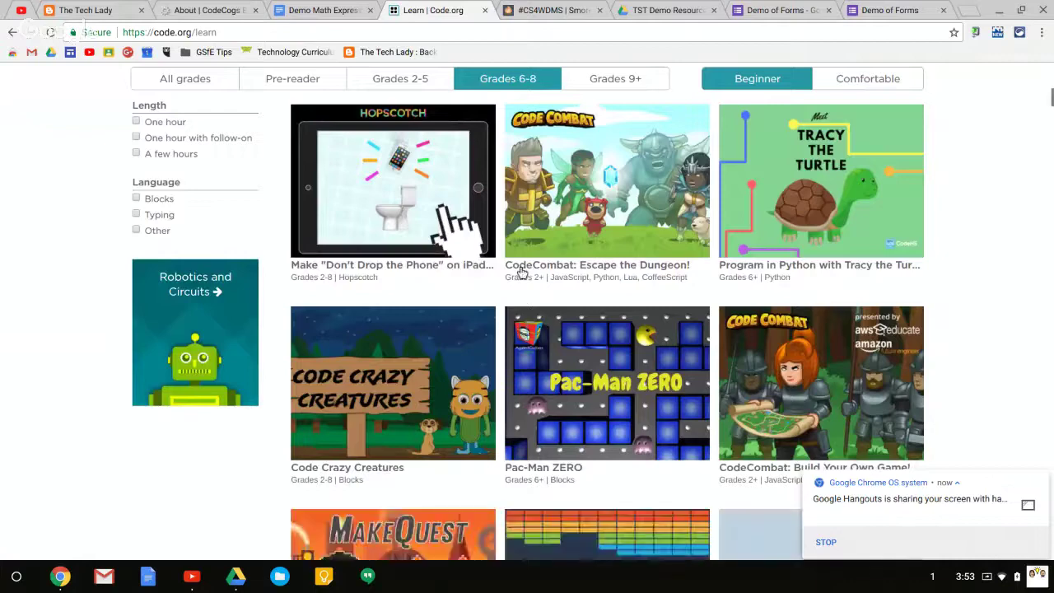
pyautogui.scroll(-4, 527, 280)
pyautogui.scroll(-7, 537, 288)
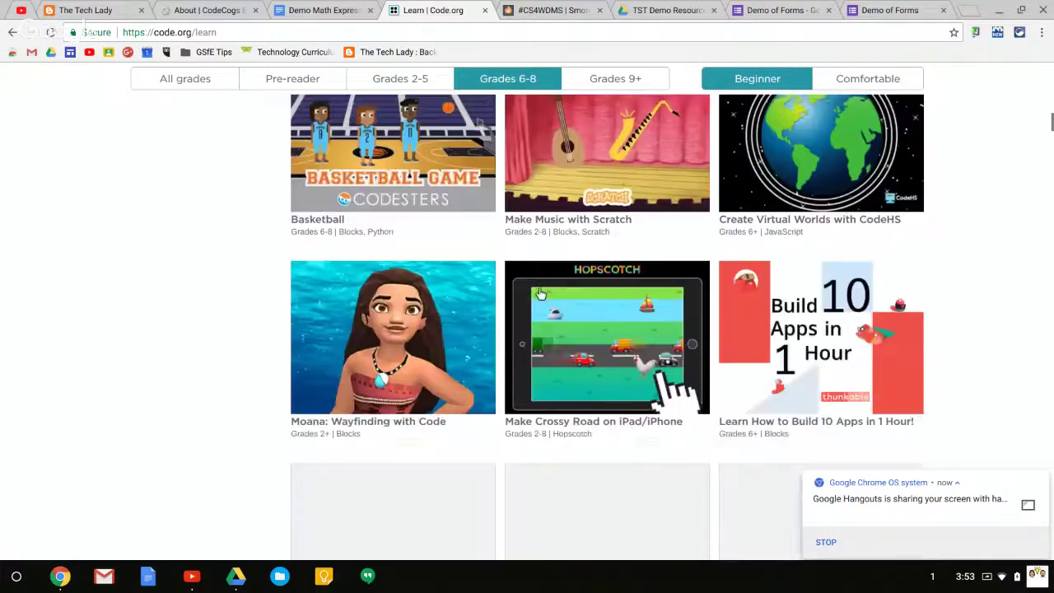
pyautogui.scroll(-4, 551, 284)
pyautogui.scroll(5, 560, 272)
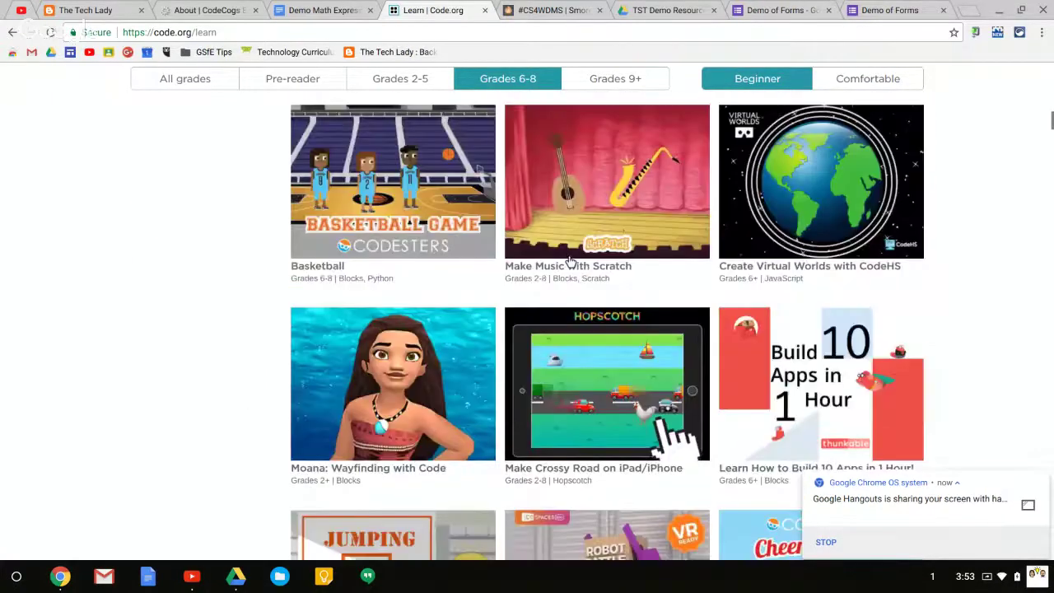
pyautogui.scroll(8, 570, 262)
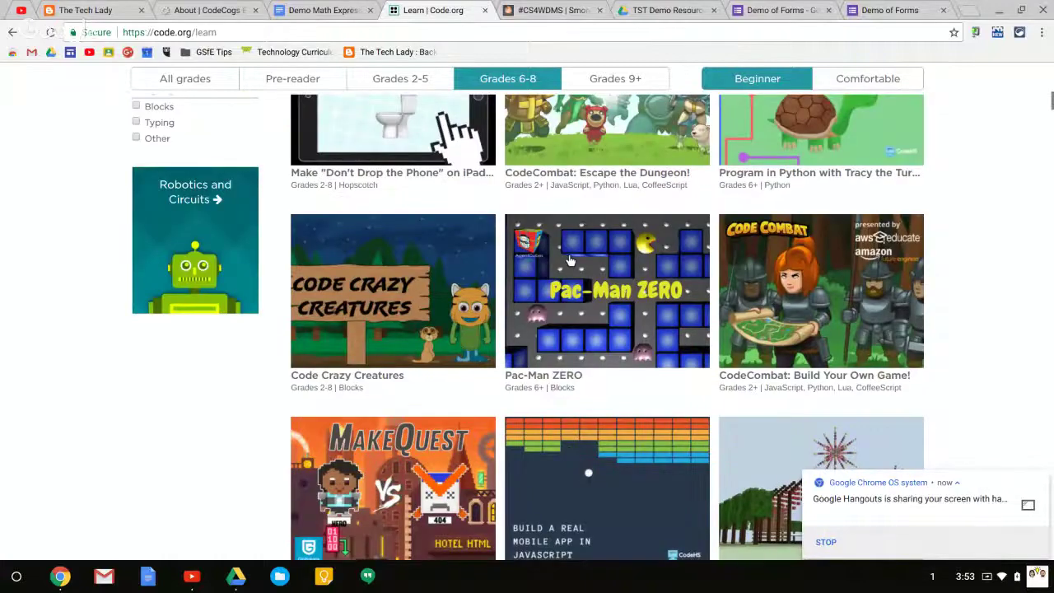
pyautogui.scroll(5, 570, 260)
# Change the experience level of the Grades 6-8 activities to Comfortable and browse the matching tutorials.
pyautogui.click(877, 78)
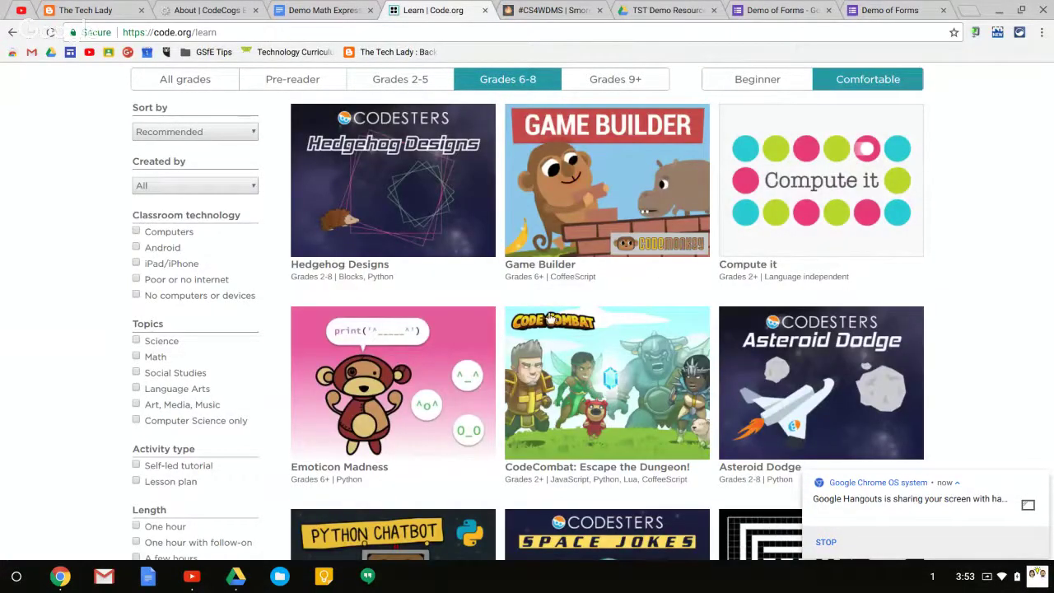
pyautogui.scroll(3, 550, 318)
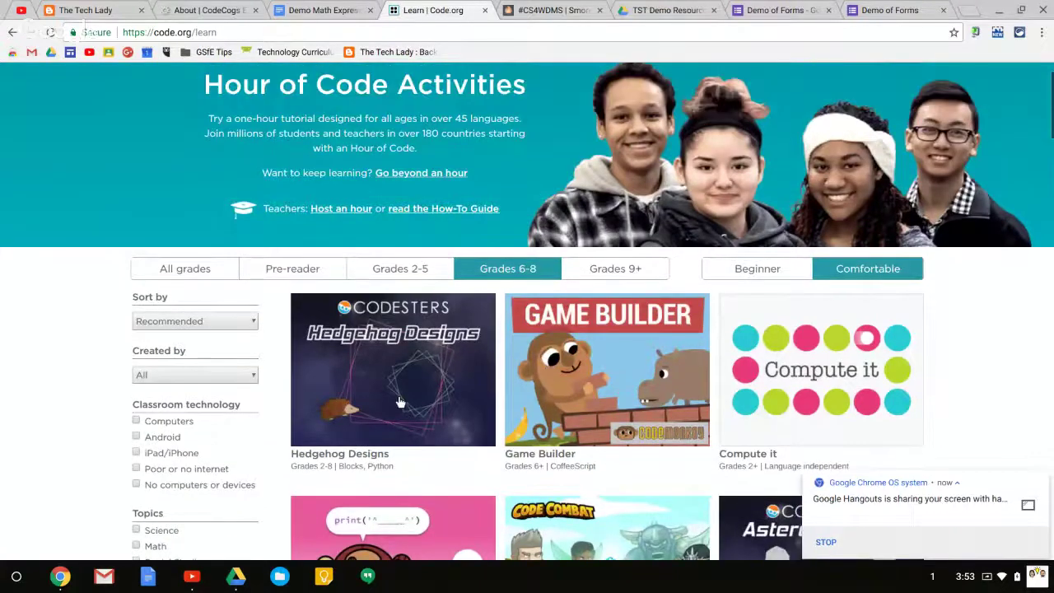
pyautogui.scroll(-2, 581, 385)
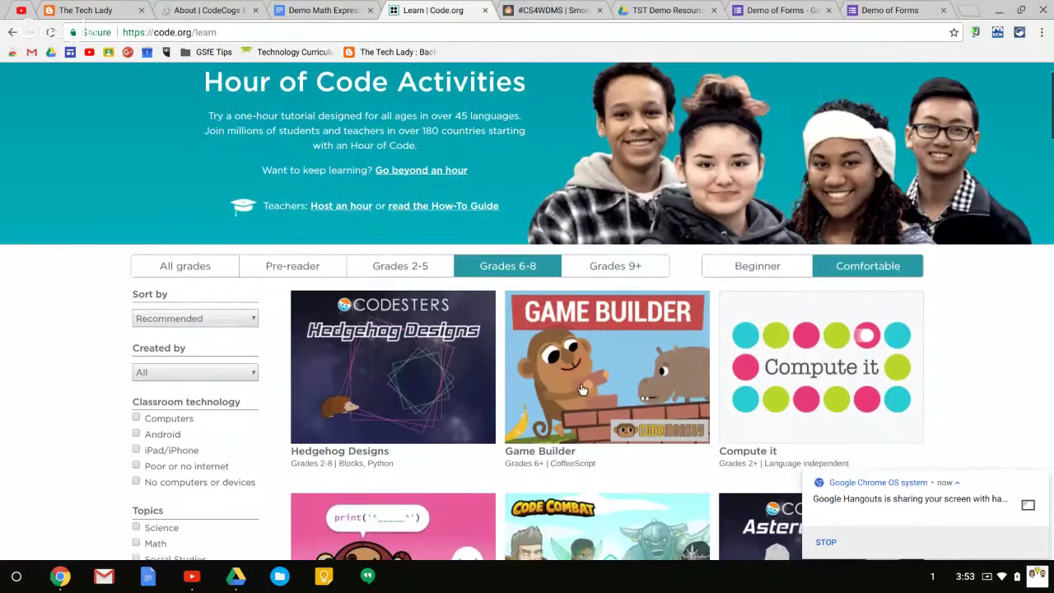
pyautogui.scroll(-1, 543, 366)
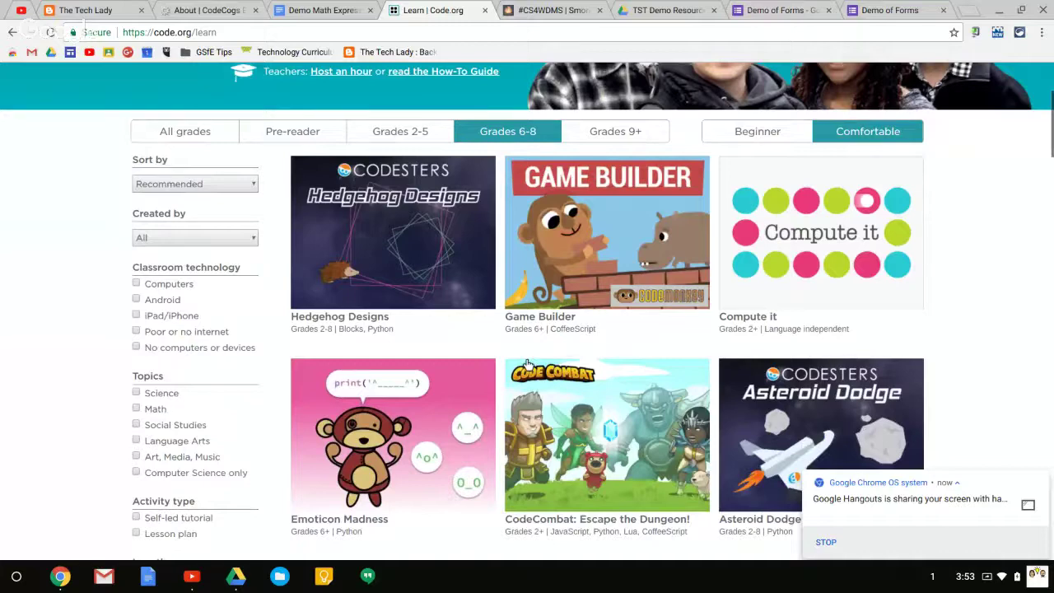
pyautogui.scroll(-6, 526, 363)
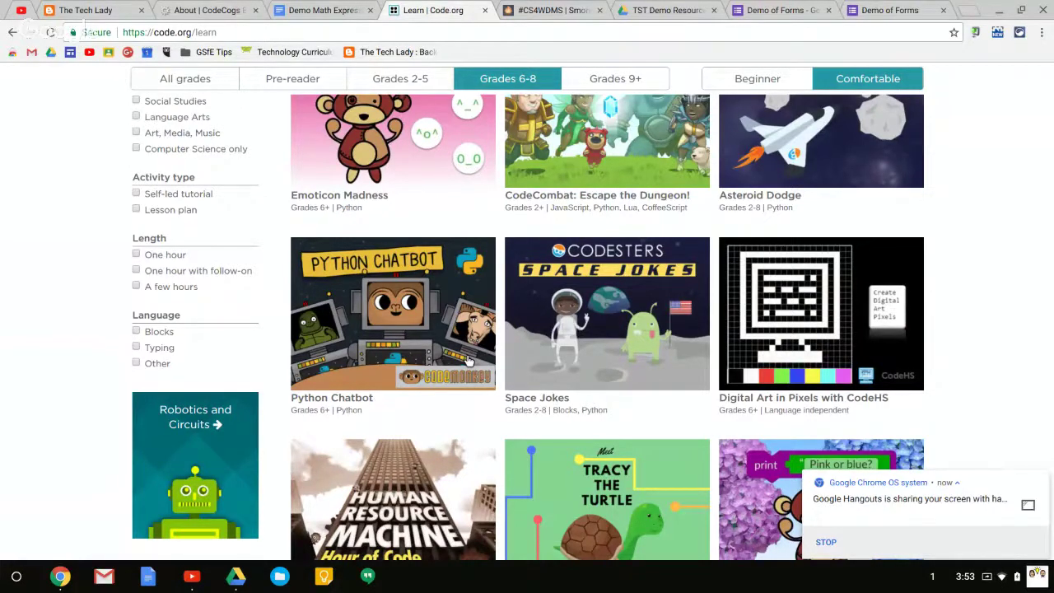
pyautogui.scroll(2, 633, 416)
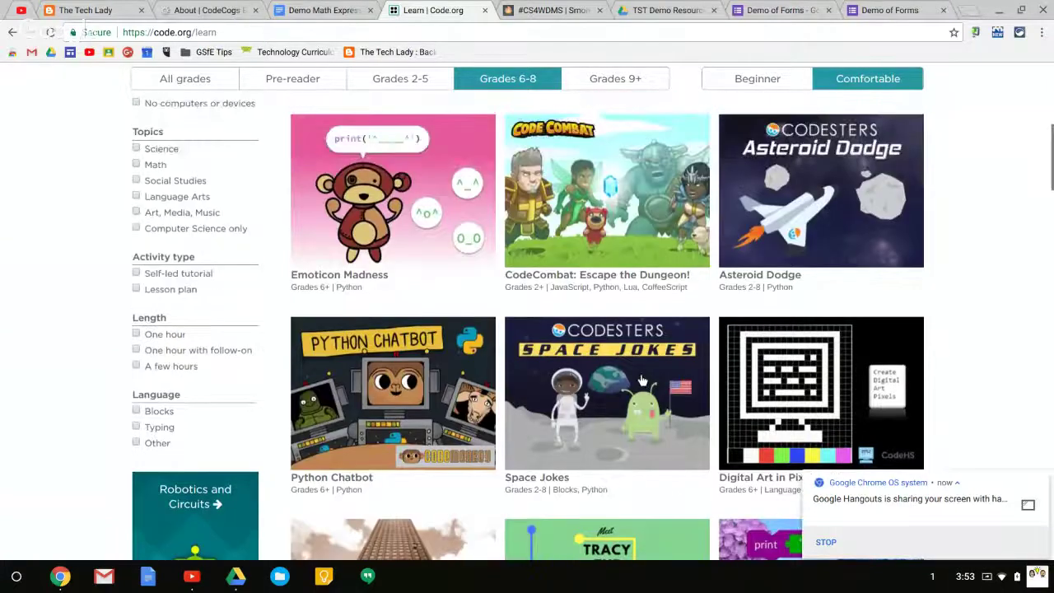
pyautogui.scroll(8, 642, 380)
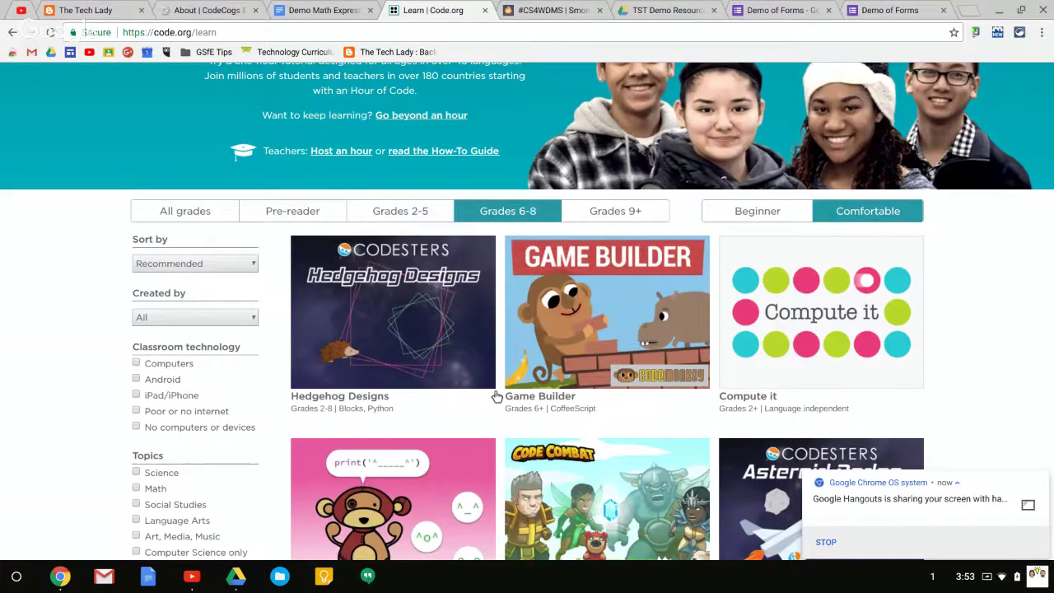
# Filter the Comfortable-level activities to Grades 9+ and look through the tutorials offered.
pyautogui.click(606, 219)
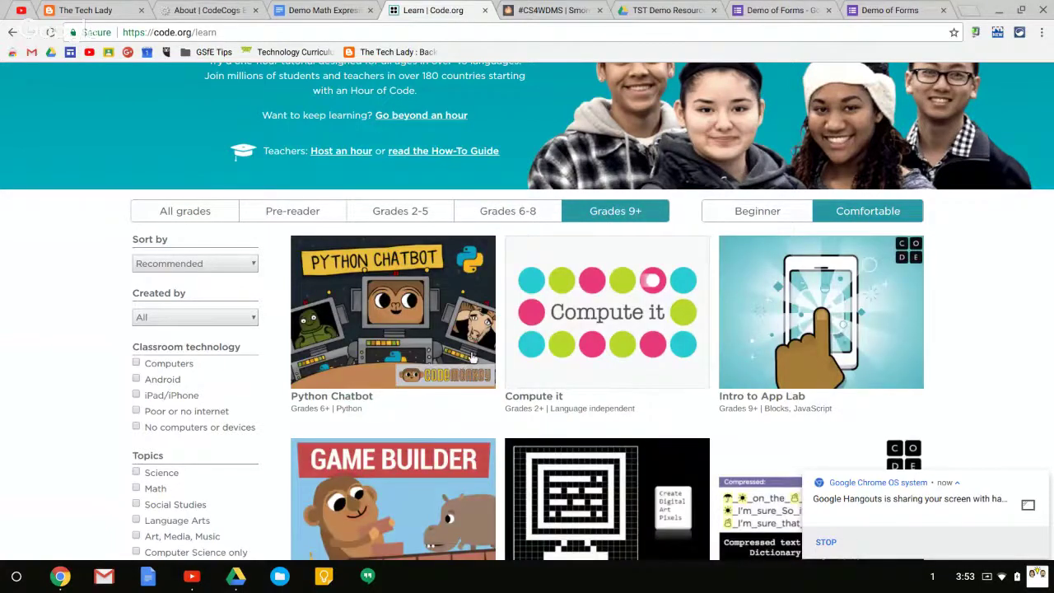
pyautogui.scroll(-1, 483, 357)
pyautogui.scroll(-3, 483, 357)
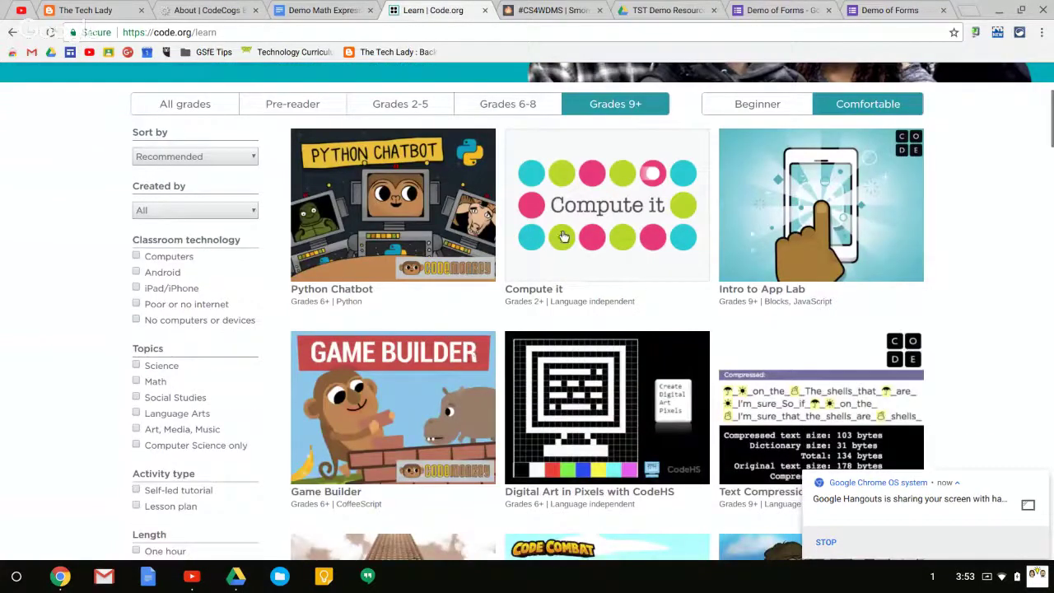
pyautogui.scroll(-5, 481, 329)
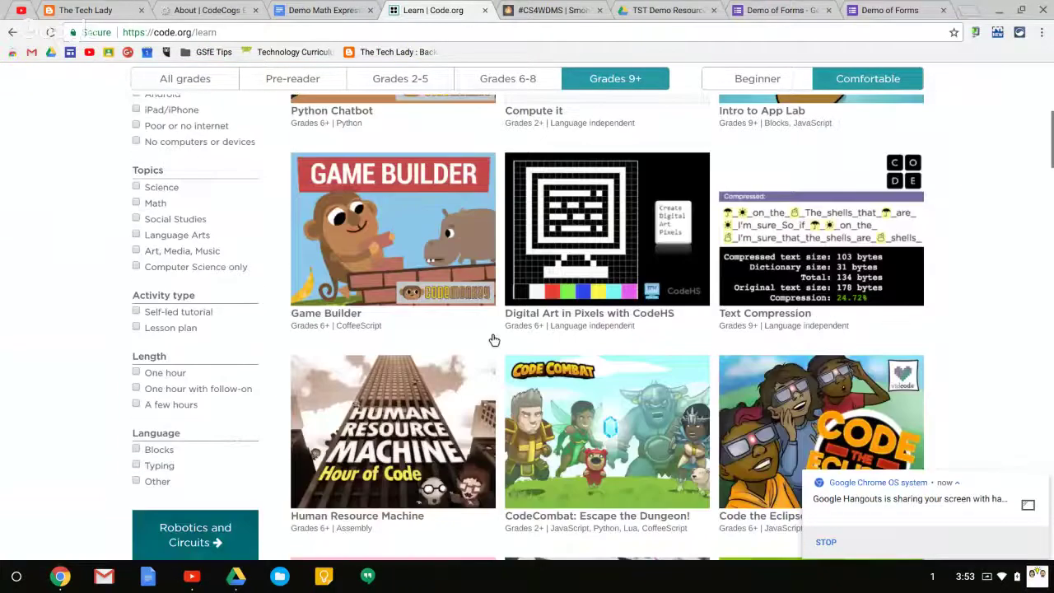
# Browse the rest of the Grades 9+ Comfortable tutorials, from Game Builder through to the end of the list.
pyautogui.scroll(-15, 494, 340)
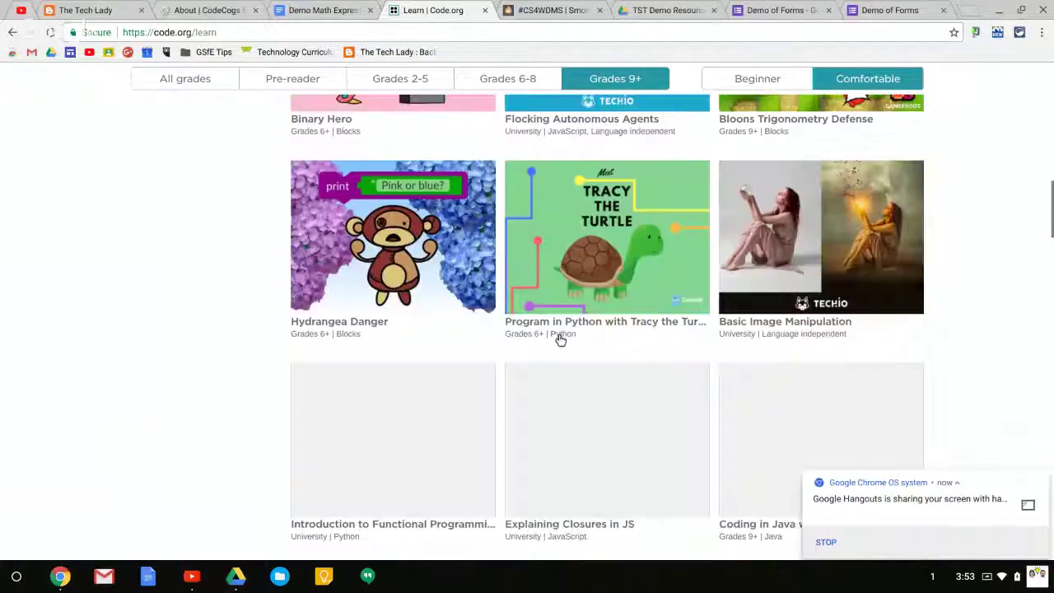
pyautogui.scroll(-4, 560, 339)
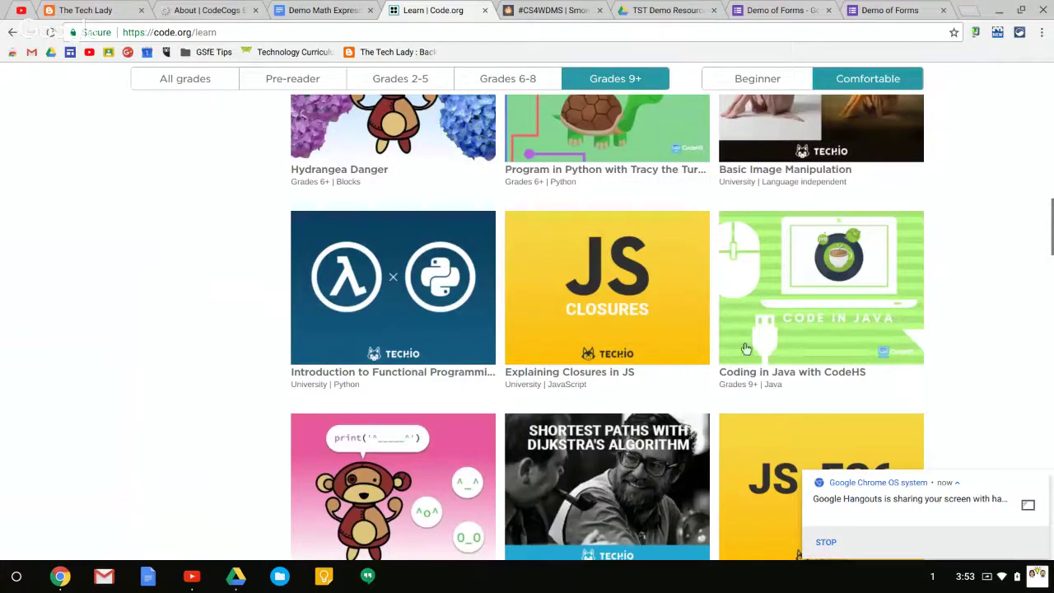
pyautogui.scroll(-6, 604, 330)
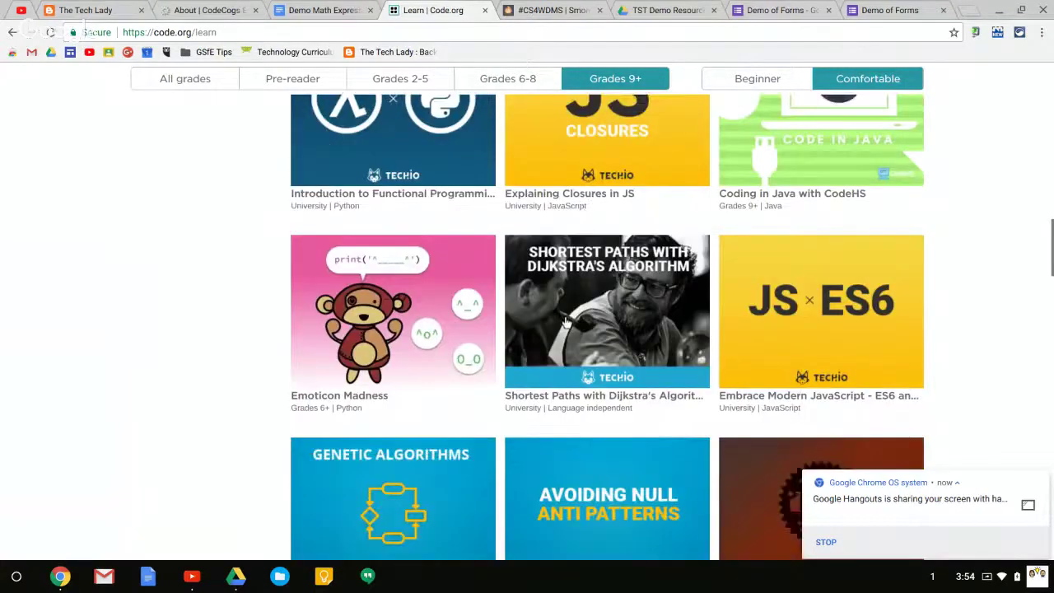
pyautogui.scroll(-6, 576, 321)
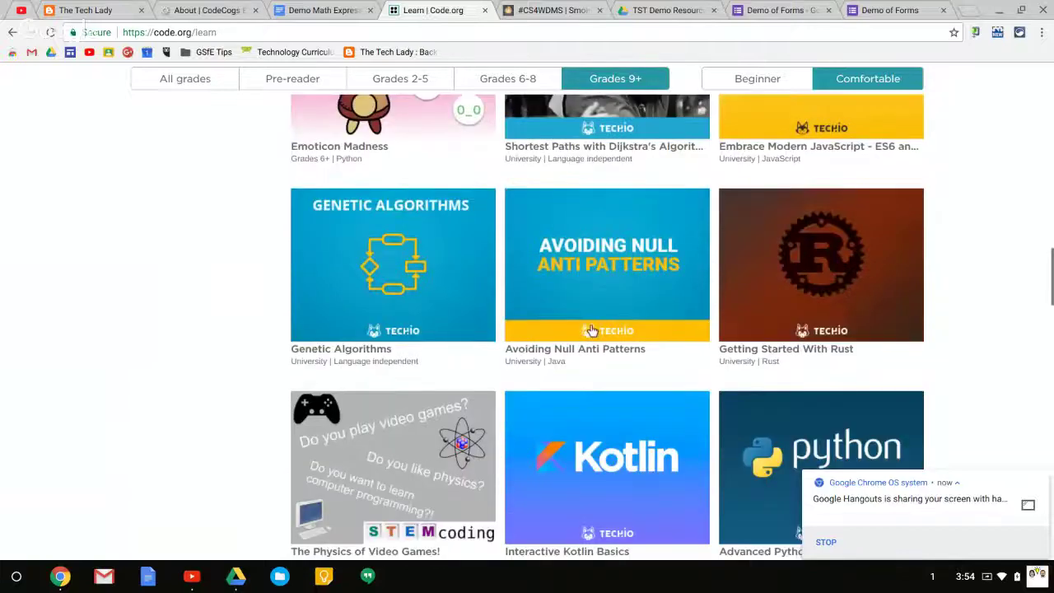
pyautogui.scroll(-6, 589, 310)
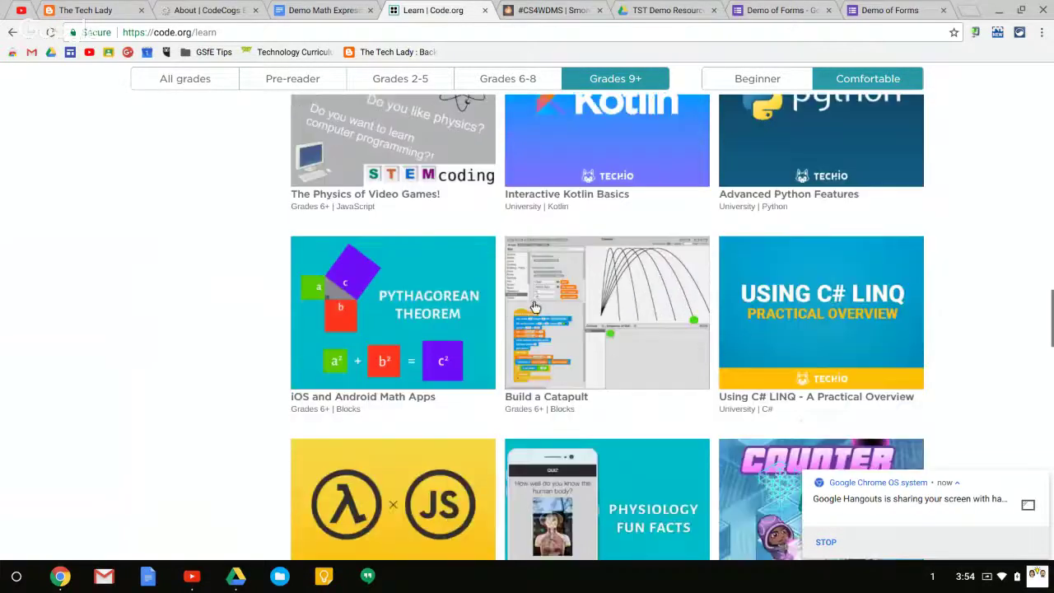
pyautogui.scroll(-4, 543, 306)
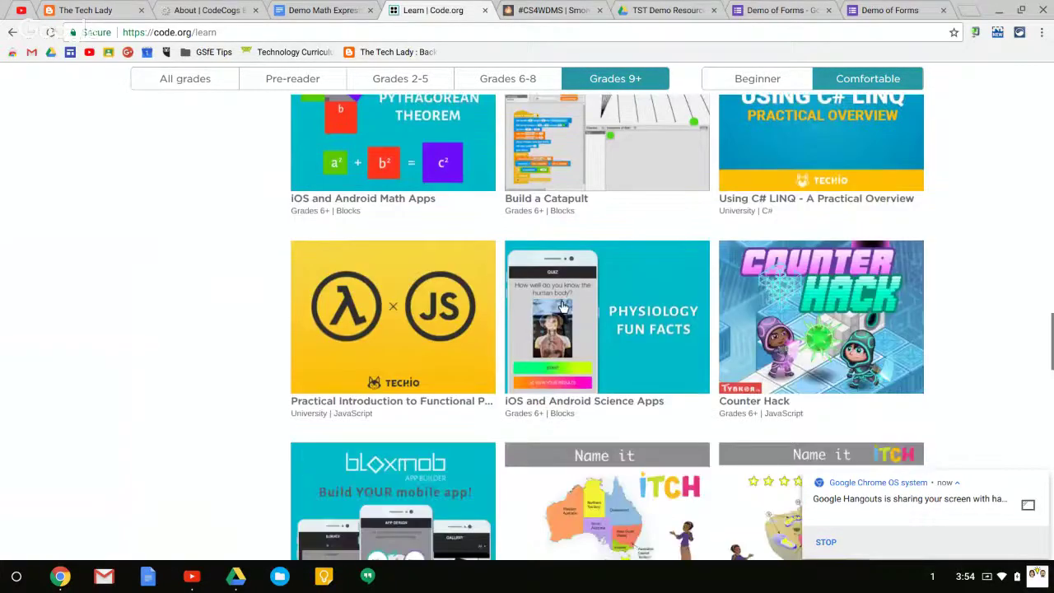
pyautogui.scroll(-4, 562, 307)
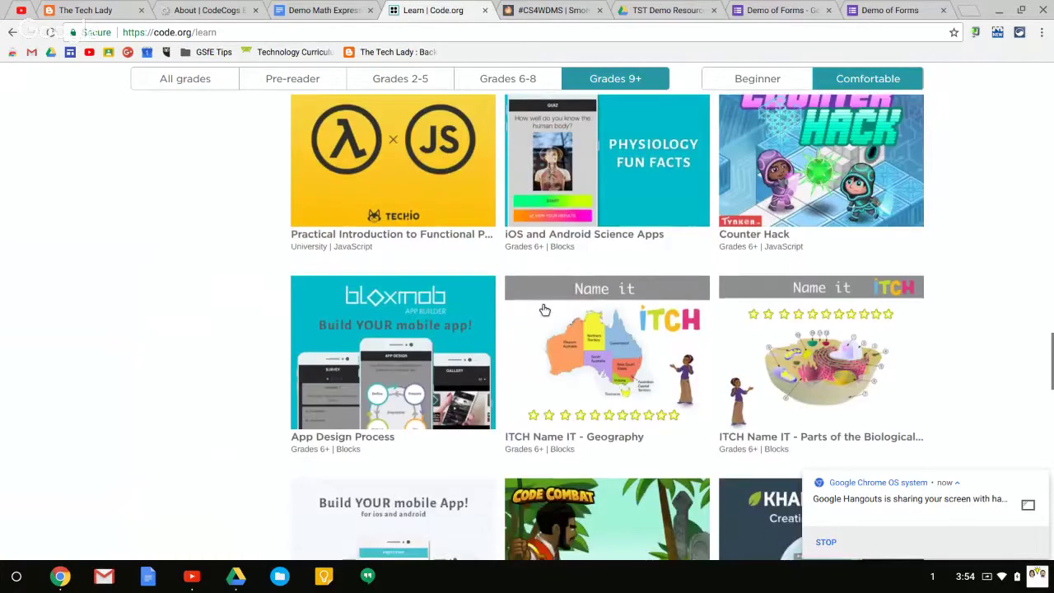
pyautogui.scroll(-6, 545, 309)
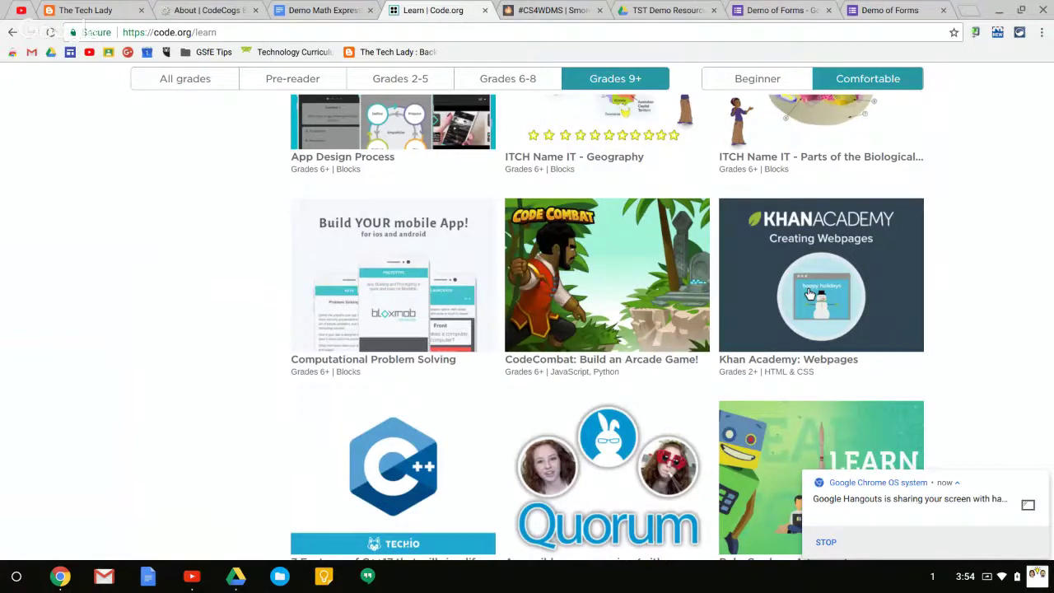
pyautogui.scroll(-2, 774, 288)
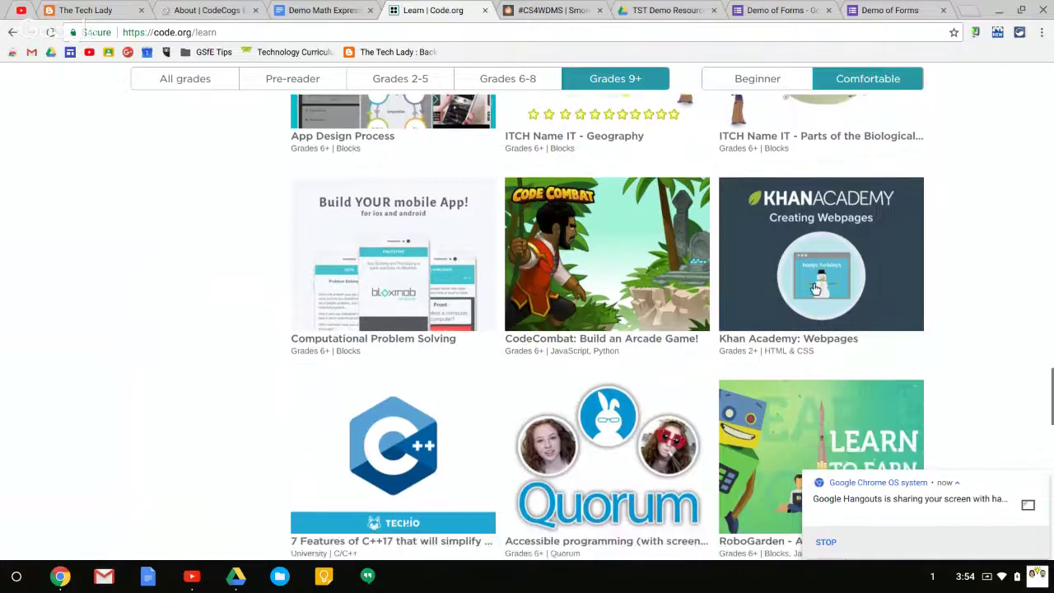
pyautogui.scroll(-4, 776, 292)
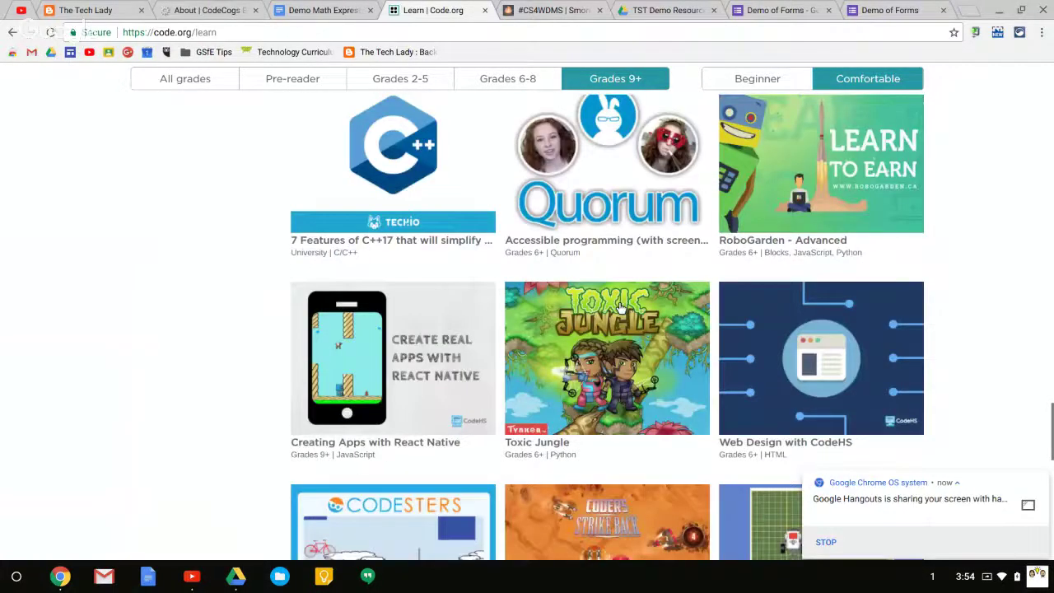
pyautogui.scroll(-5, 620, 308)
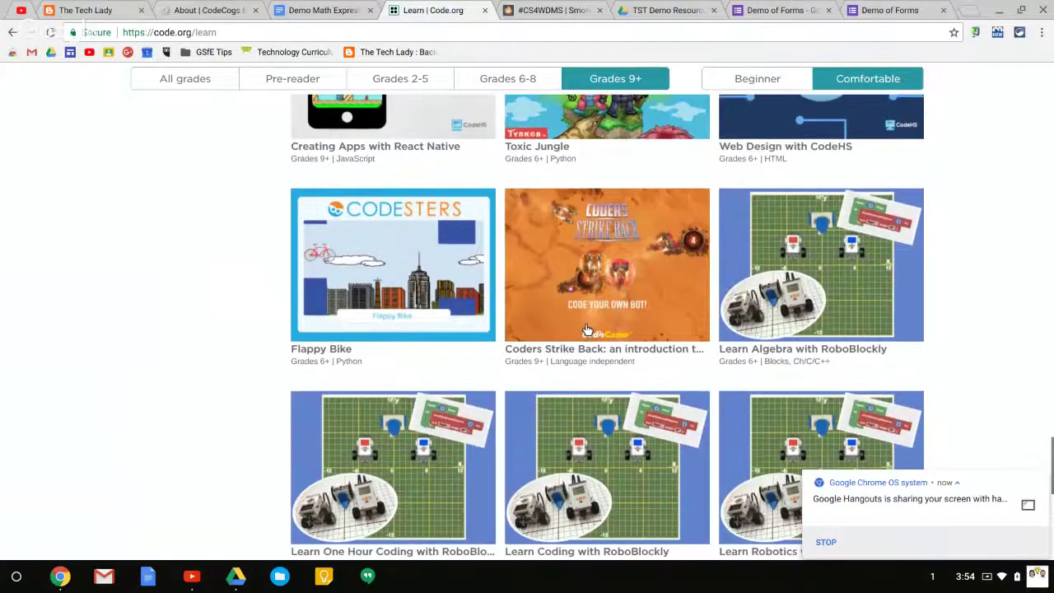
pyautogui.scroll(-10, 587, 334)
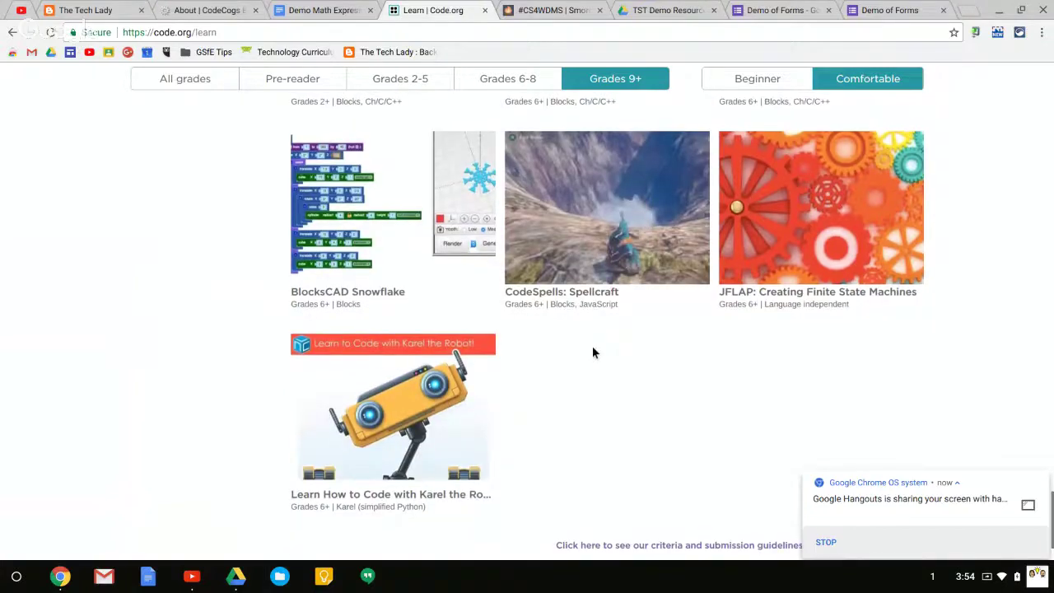
# Review the Grades 9+ tutorials in reverse, past the CodeCombat, ITCH and Counter Hack entries, back to the Hour of Code Activities heading.
pyautogui.scroll(5, 593, 349)
pyautogui.scroll(10, 592, 352)
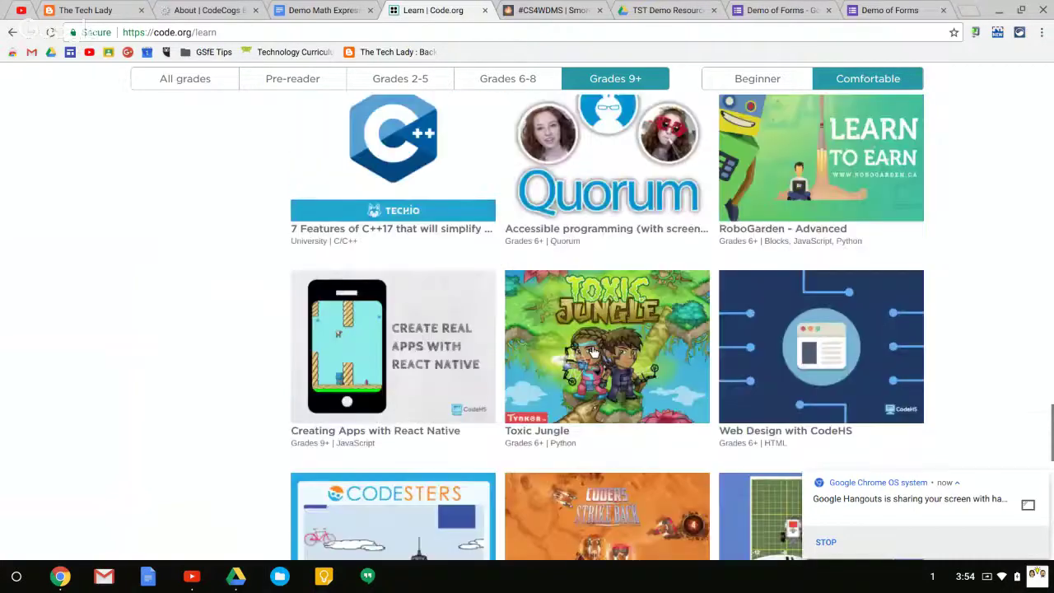
pyautogui.scroll(2, 591, 353)
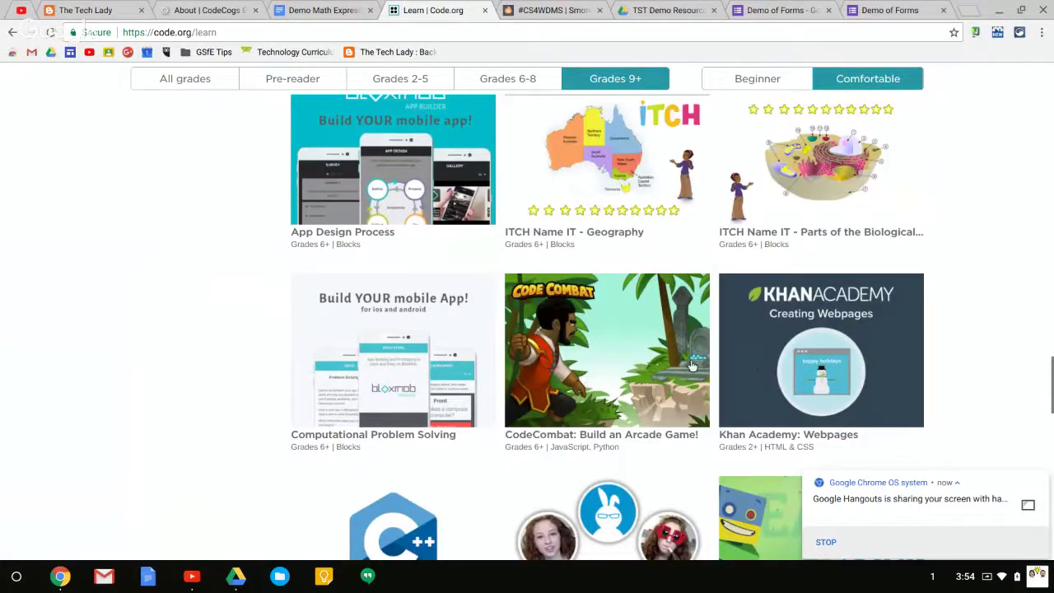
pyautogui.scroll(3, 840, 354)
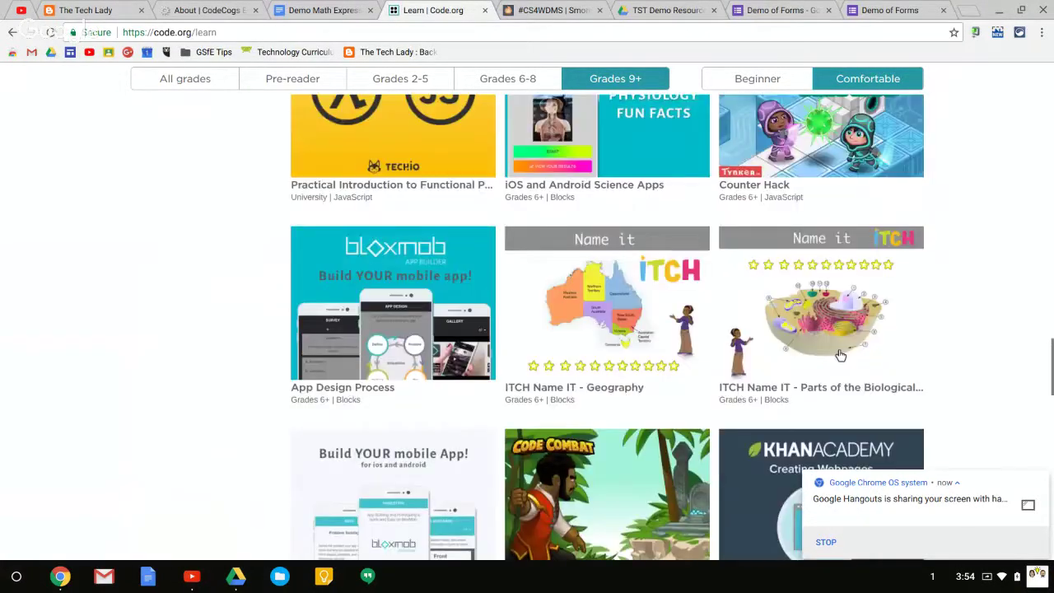
pyautogui.scroll(-2, 839, 354)
pyautogui.scroll(5, 796, 399)
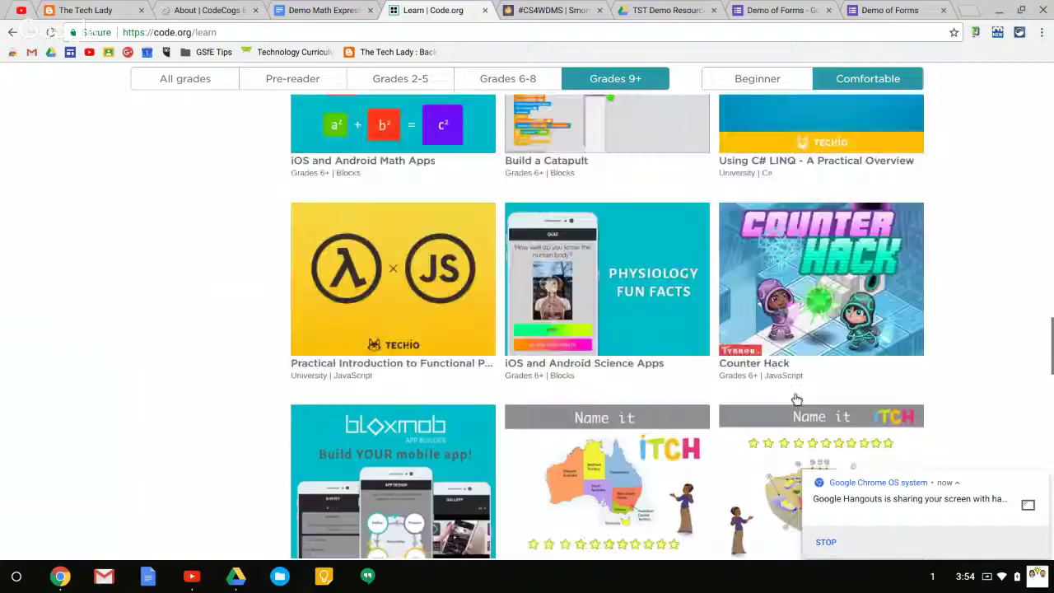
pyautogui.scroll(5, 794, 401)
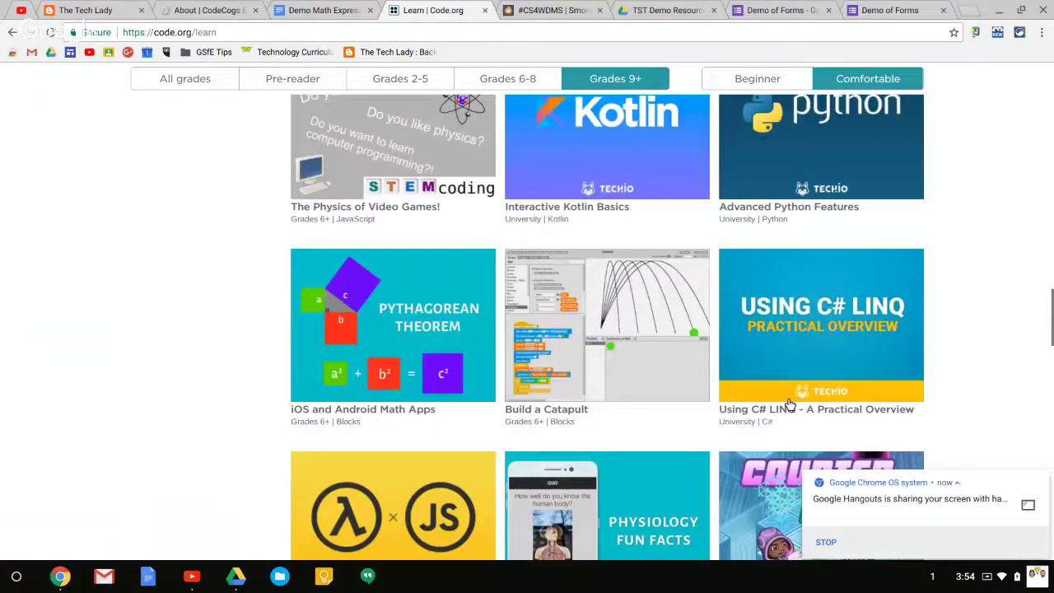
pyautogui.scroll(12, 788, 404)
pyautogui.scroll(12, 718, 300)
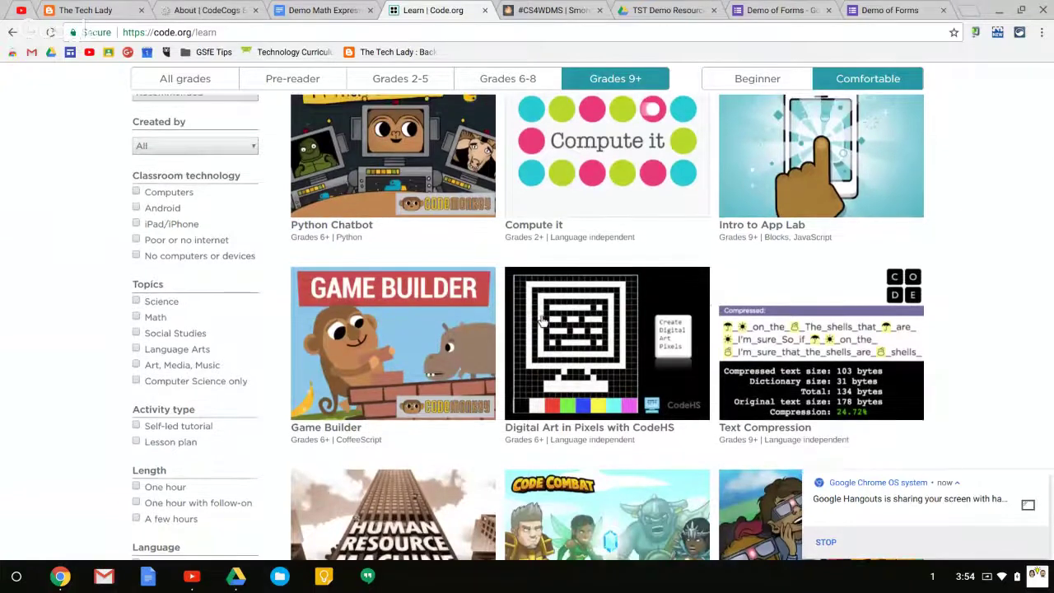
pyautogui.scroll(1, 542, 321)
pyautogui.scroll(1, 542, 321)
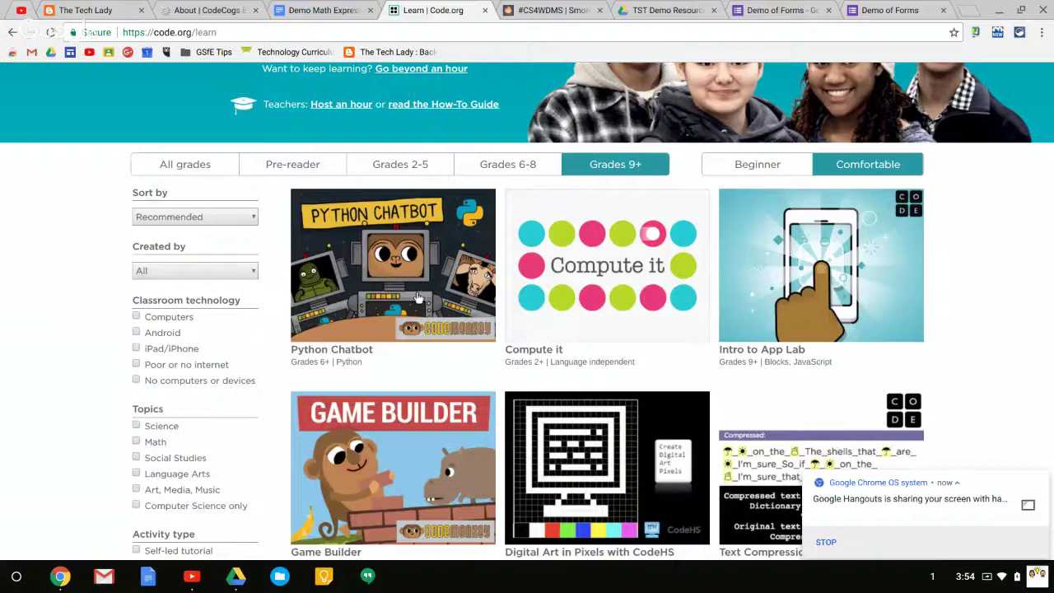
pyautogui.scroll(1, 398, 327)
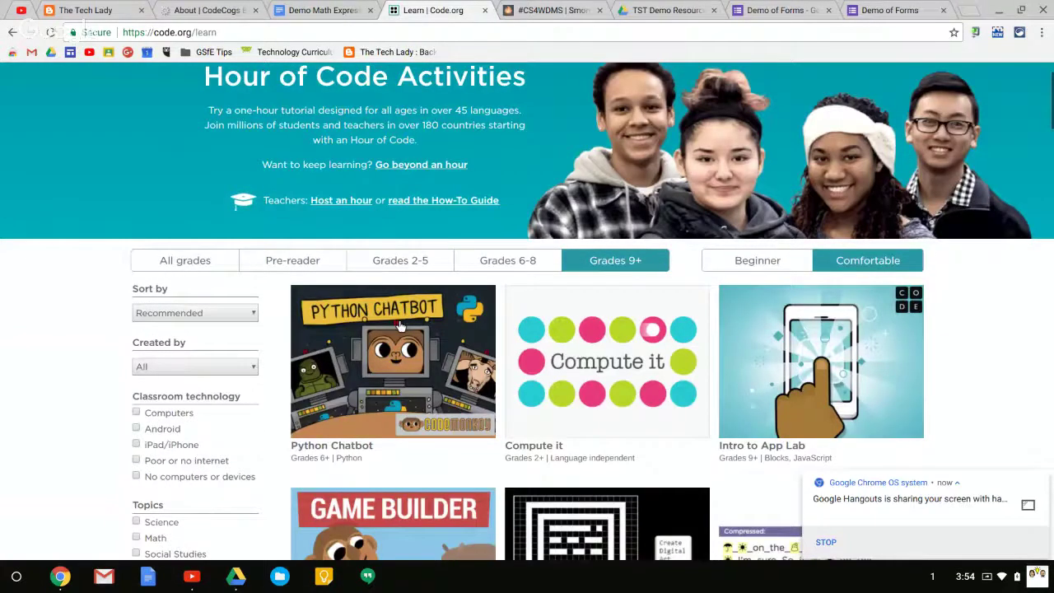
pyautogui.scroll(1, 399, 327)
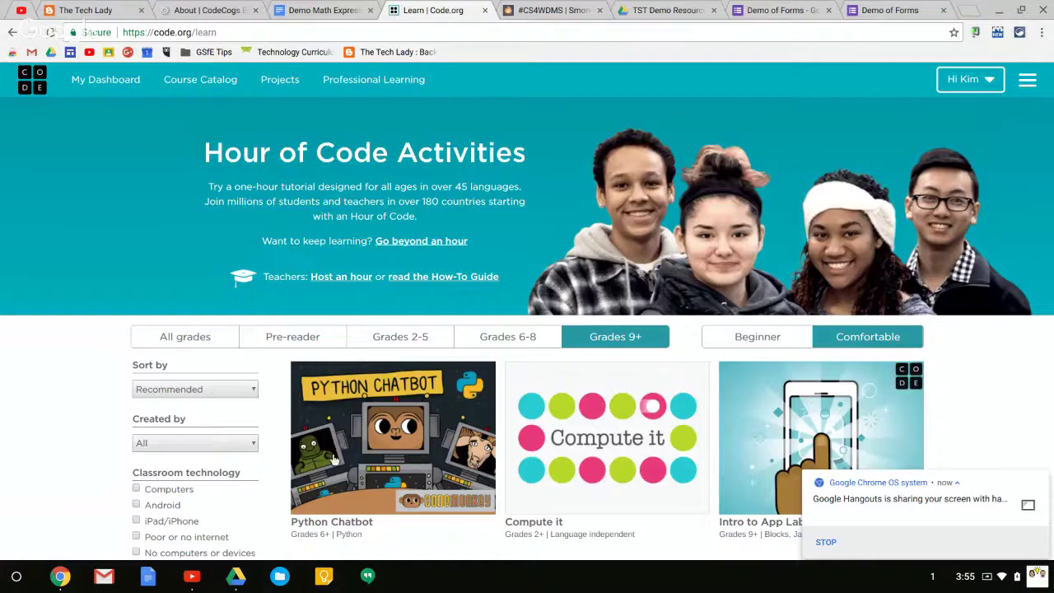
# Bring up the list of open Chrome windows.
pyautogui.click(60, 578)
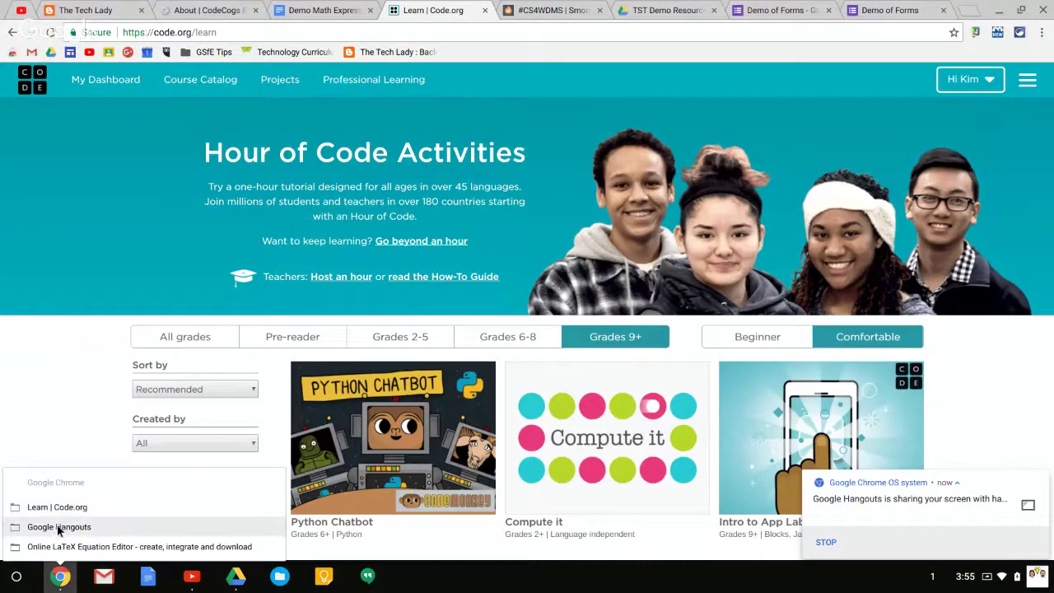